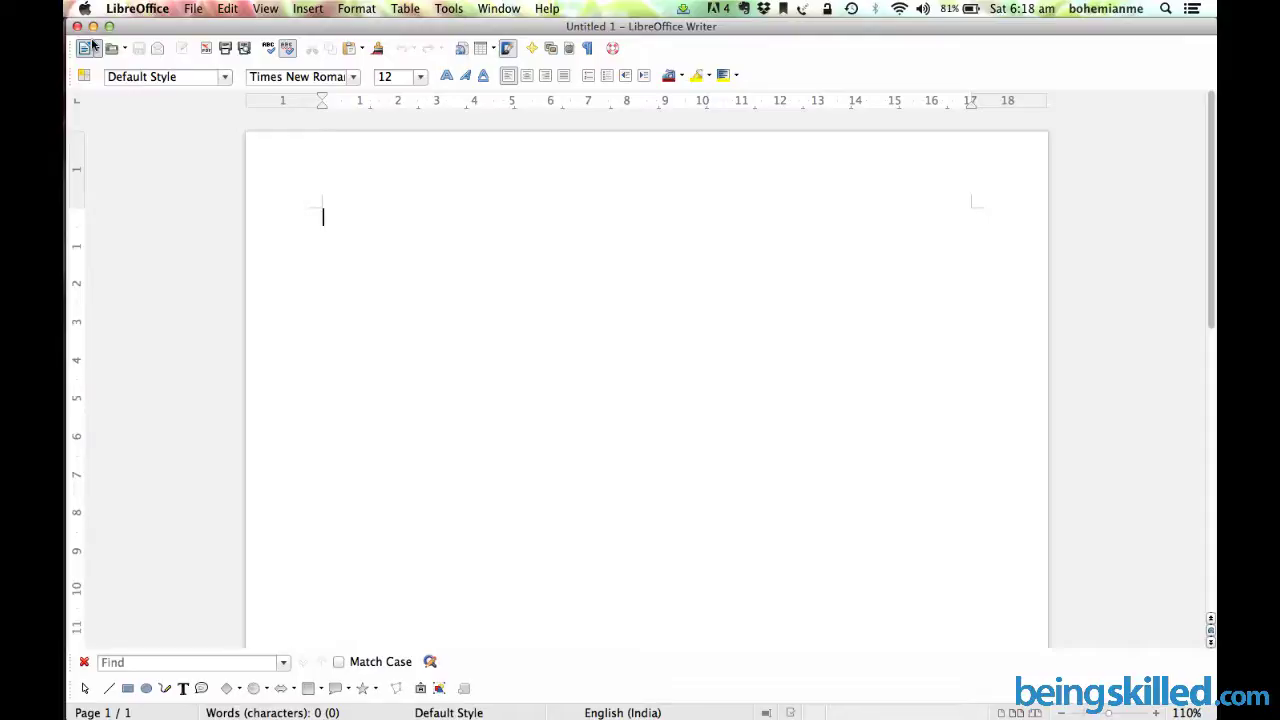
- Write "We are BeingSkilled." followed by a new line, and turn on the recording of changes
type("We are BeingSkilled.")
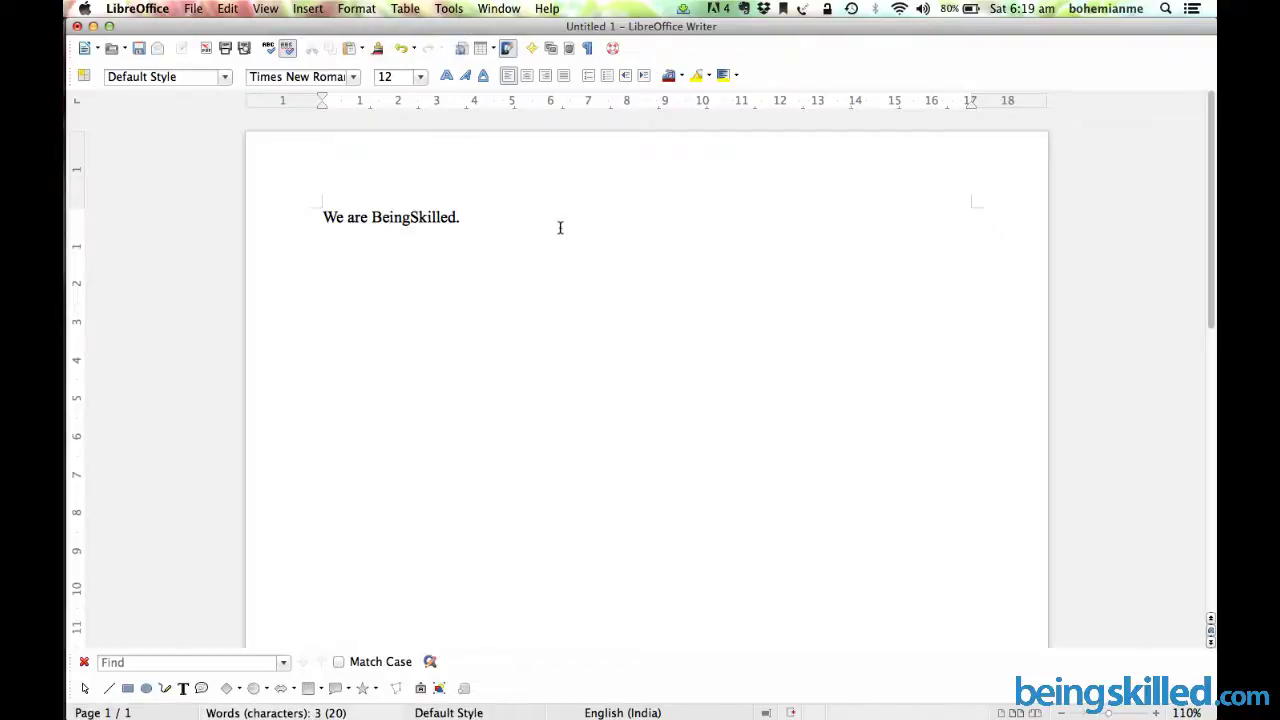
key("Return")
left_click(238, 9)
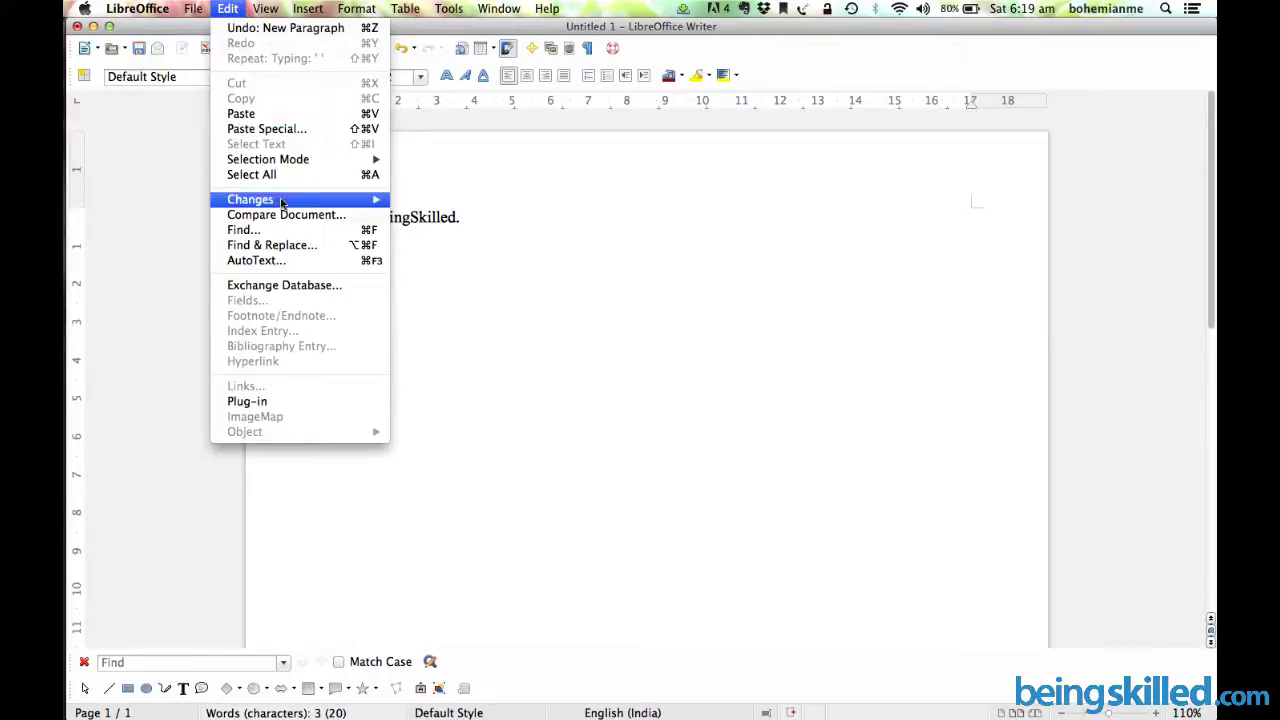
mouse_move(281, 200)
left_click(420, 201)
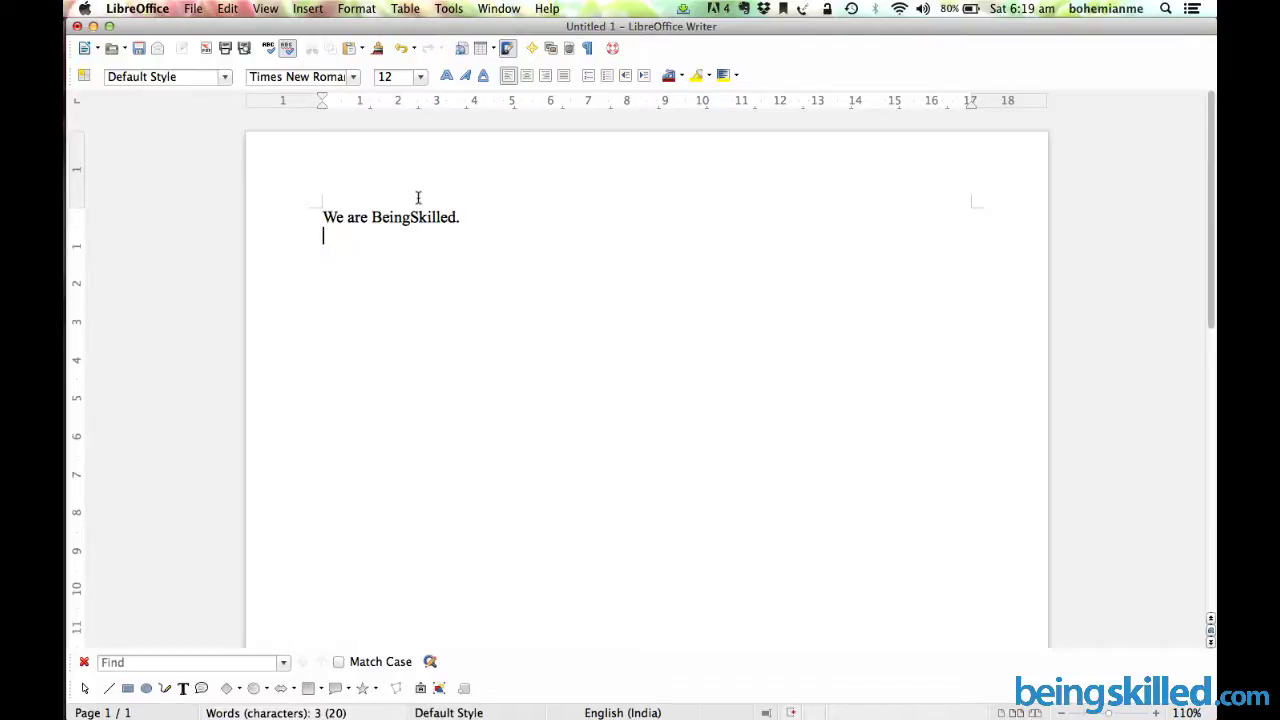
- Write "BeingSkilled is a platform for building skills." on the second line as a tracked insertion
type("Being")
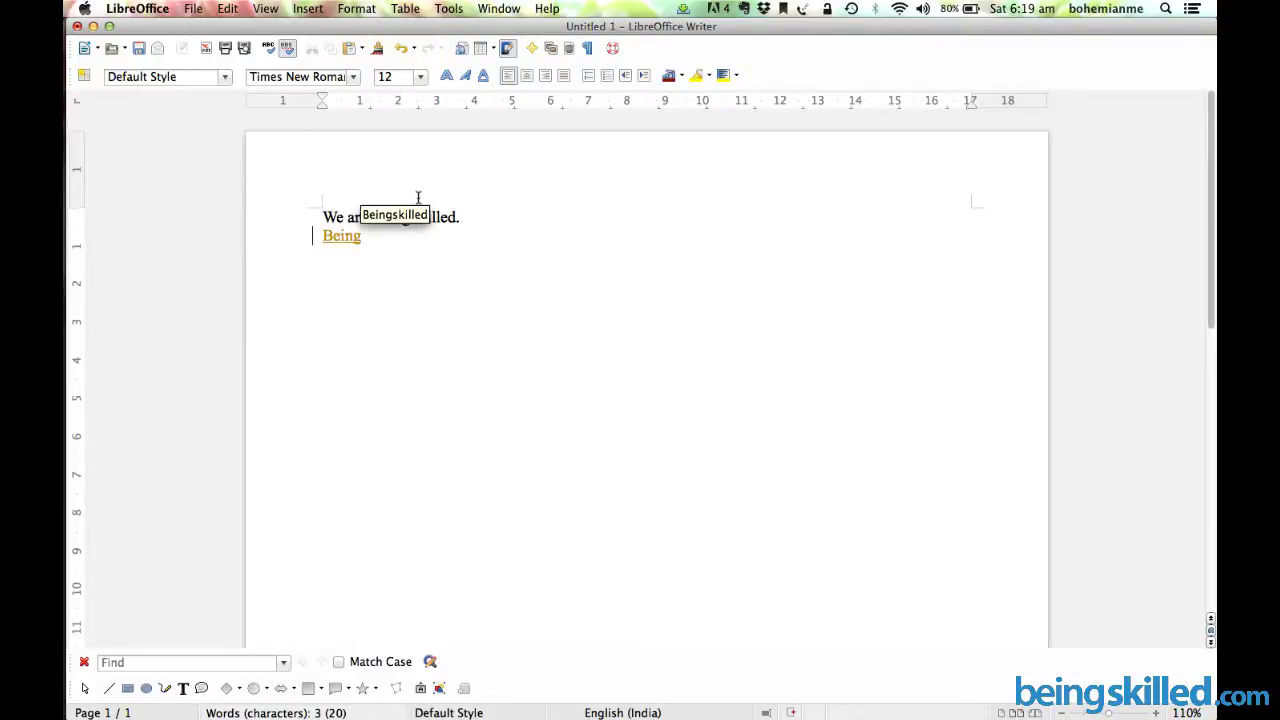
type("Skilled is a platform for buiding")
key("BackSpace")
key("BackSpace")
key("BackSpace")
key("BackSpace")
key("BackSpace")
type("ilding skills.")
mouse_move(394, 232)
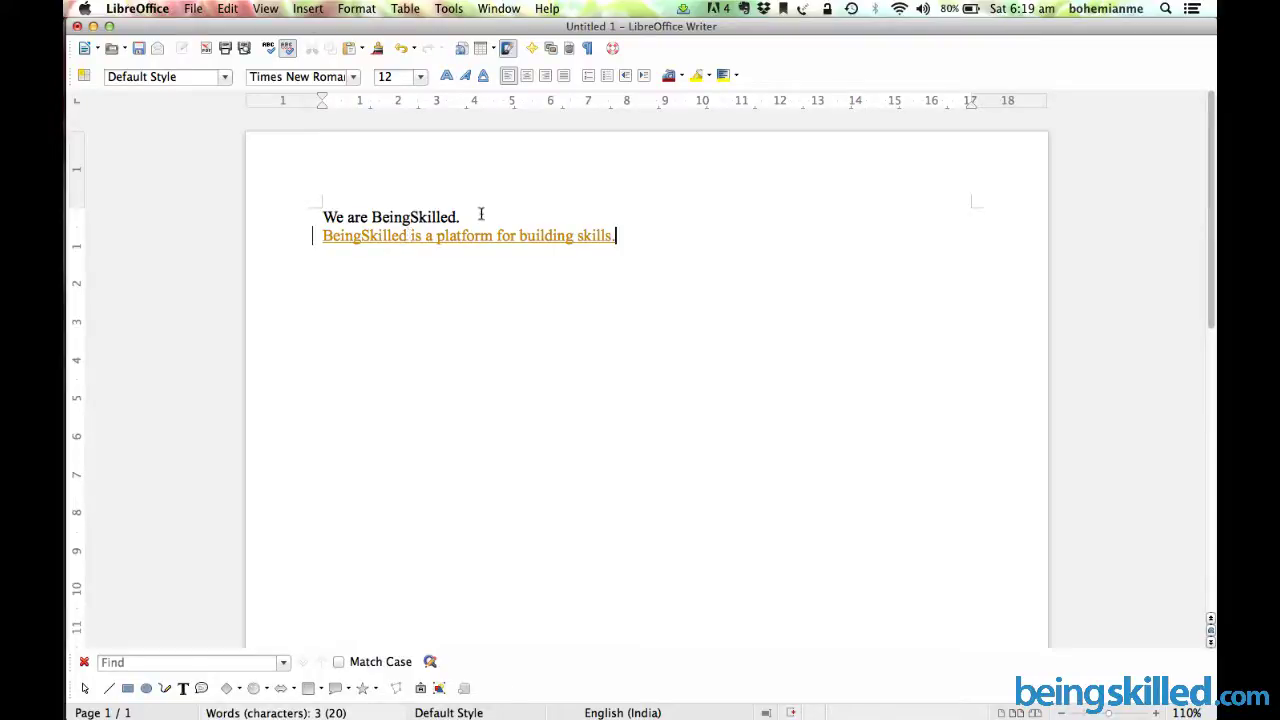
- Add the sentence "Hello this is so nice." at the end of the second line
mouse_move(481, 235)
type("Hello is.")
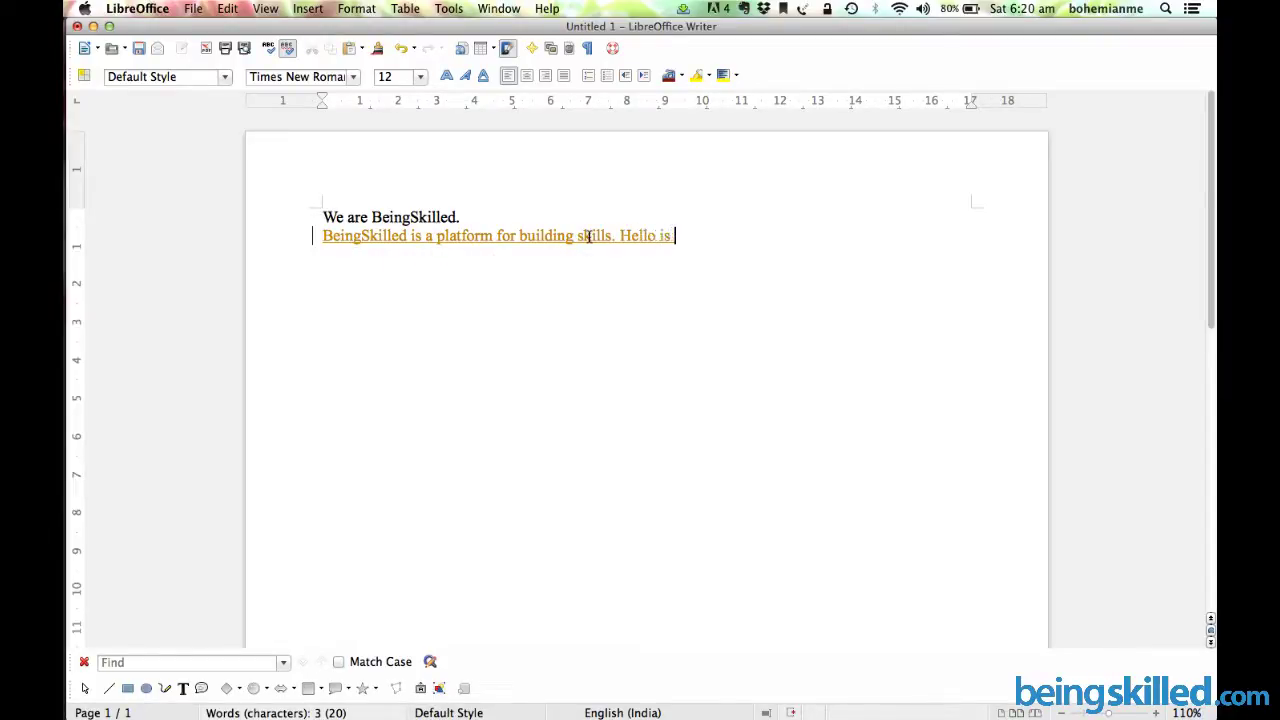
key("BackSpace")
key("BackSpace")
key("BackSpace")
type("this is so nice.")
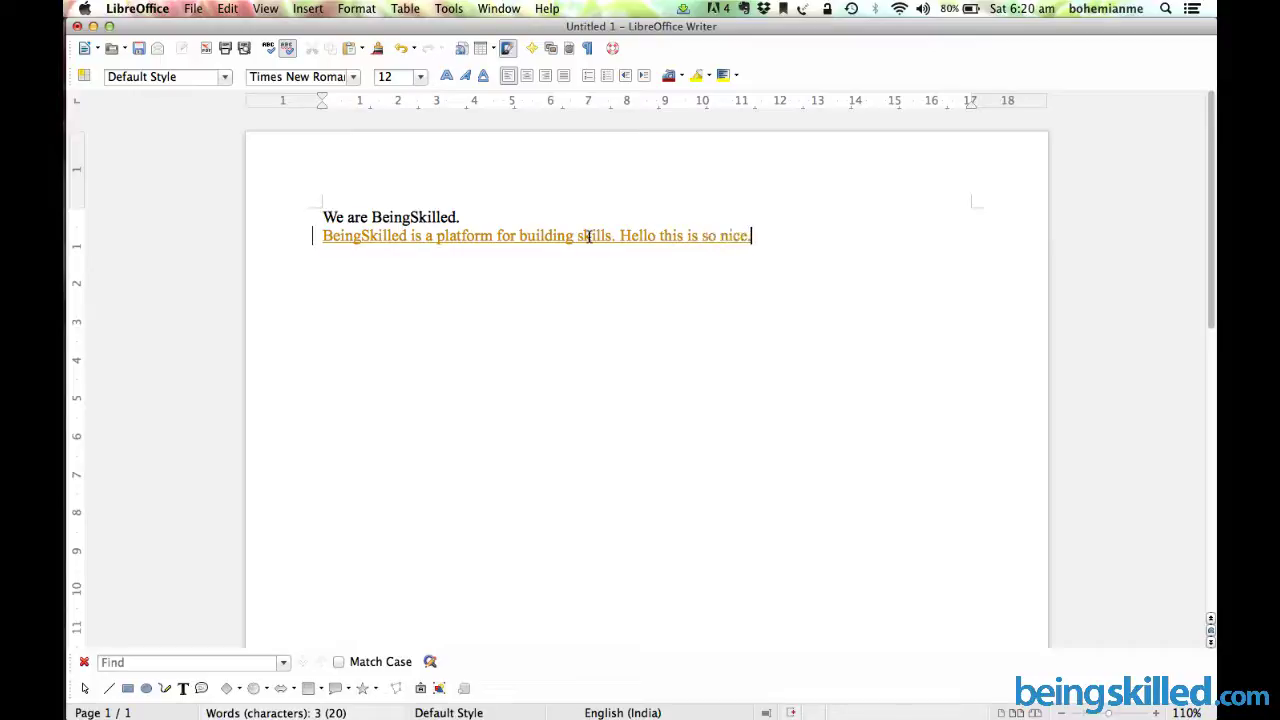
left_click(620, 235, "shift")
key("BackSpace")
key("super+z")
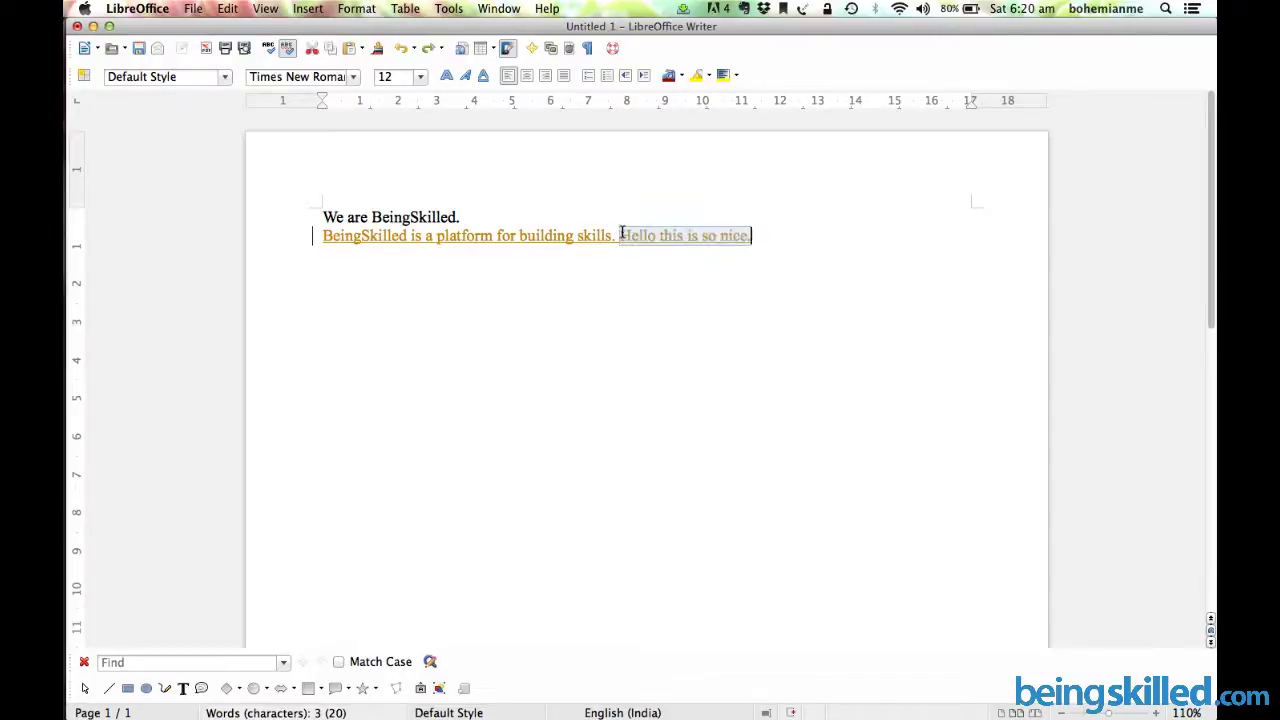
- Delete the first line, "We are BeingSkilled.", as a tracked change
key("Up")
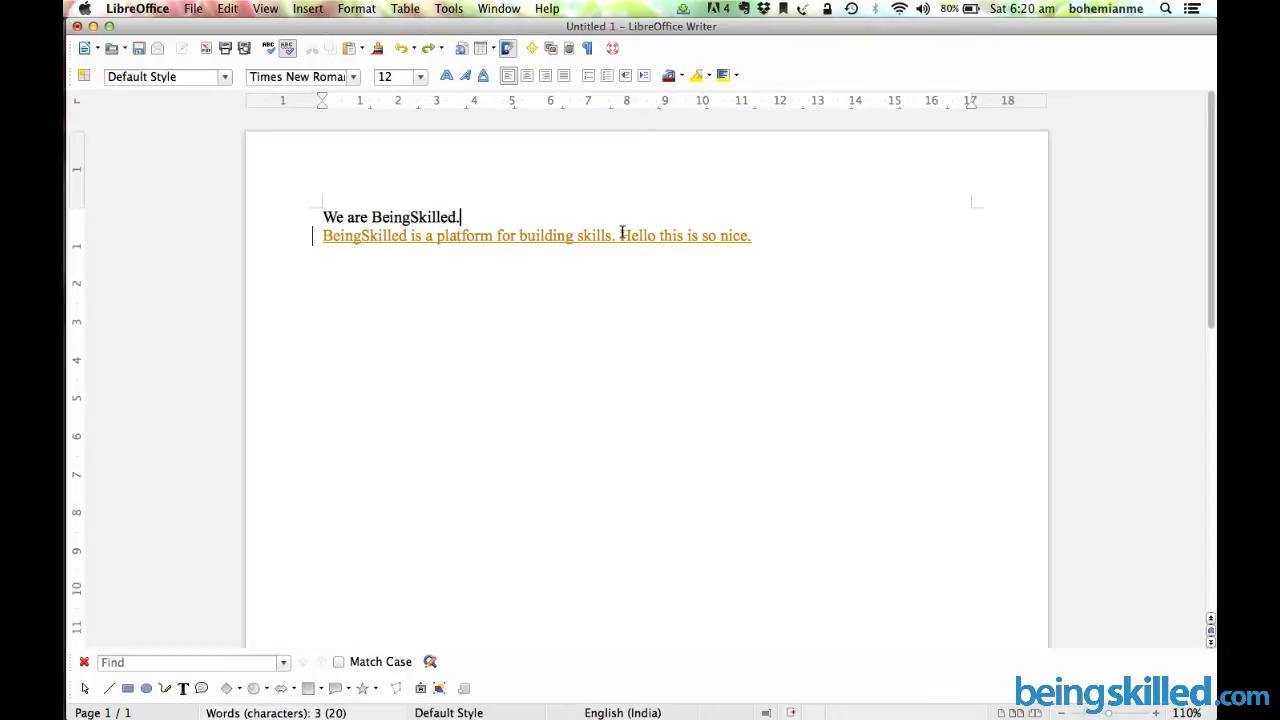
key("shift+Home")
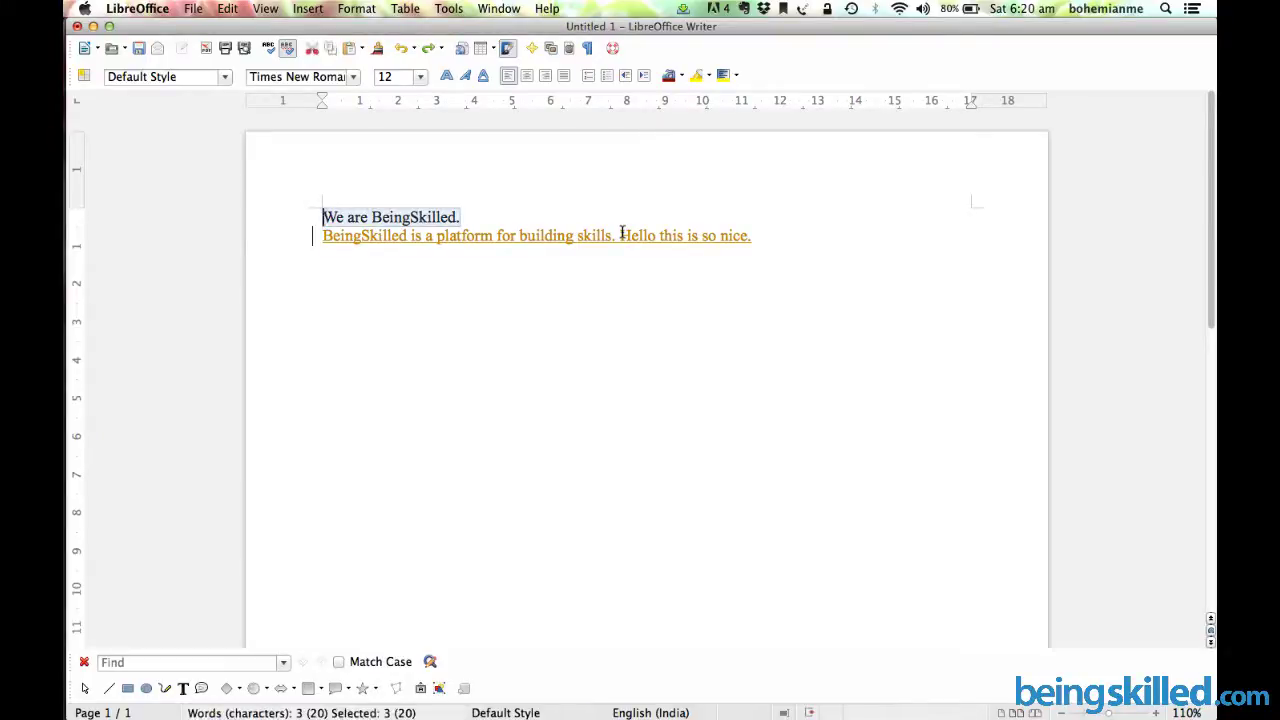
key("BackSpace")
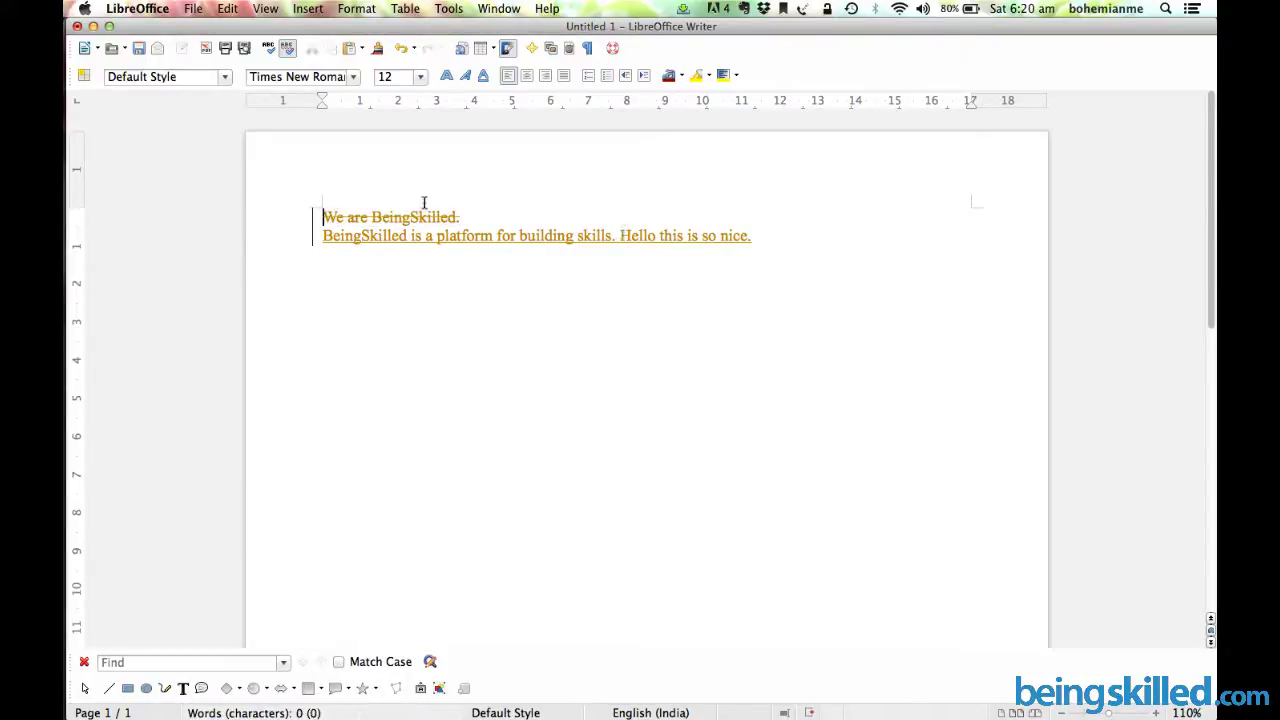
triple_click(489, 213)
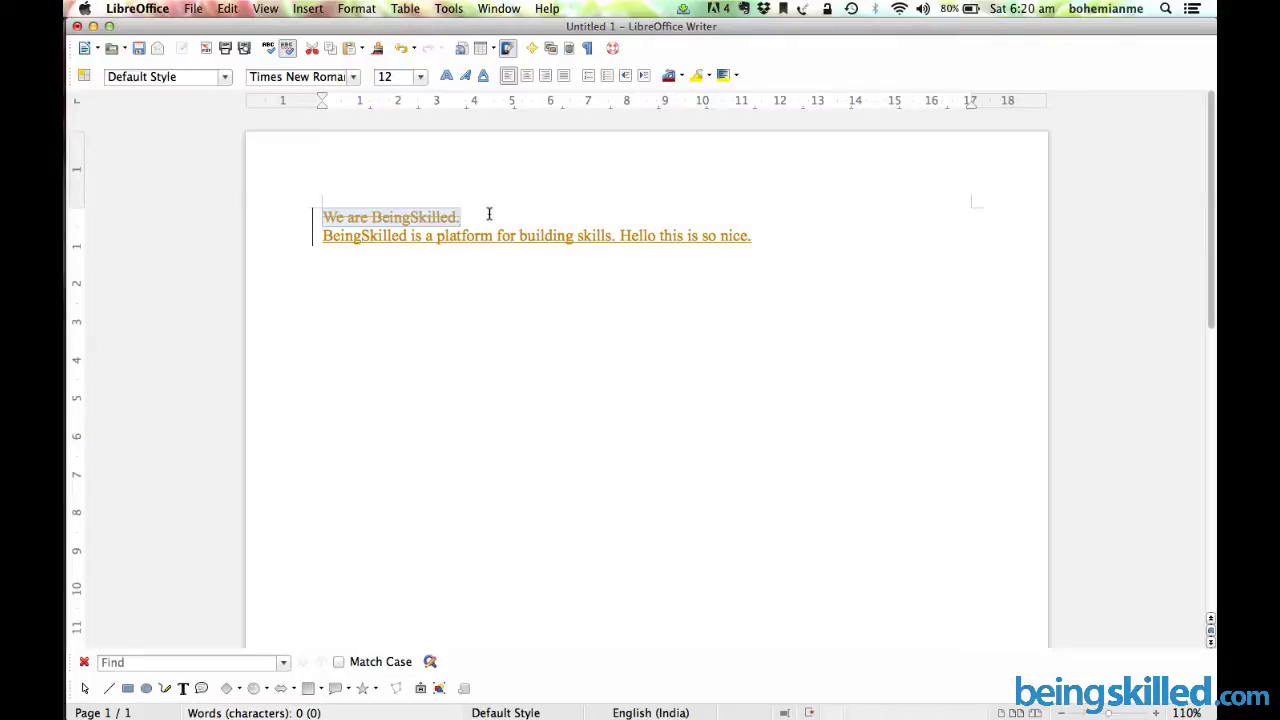
left_click(489, 213)
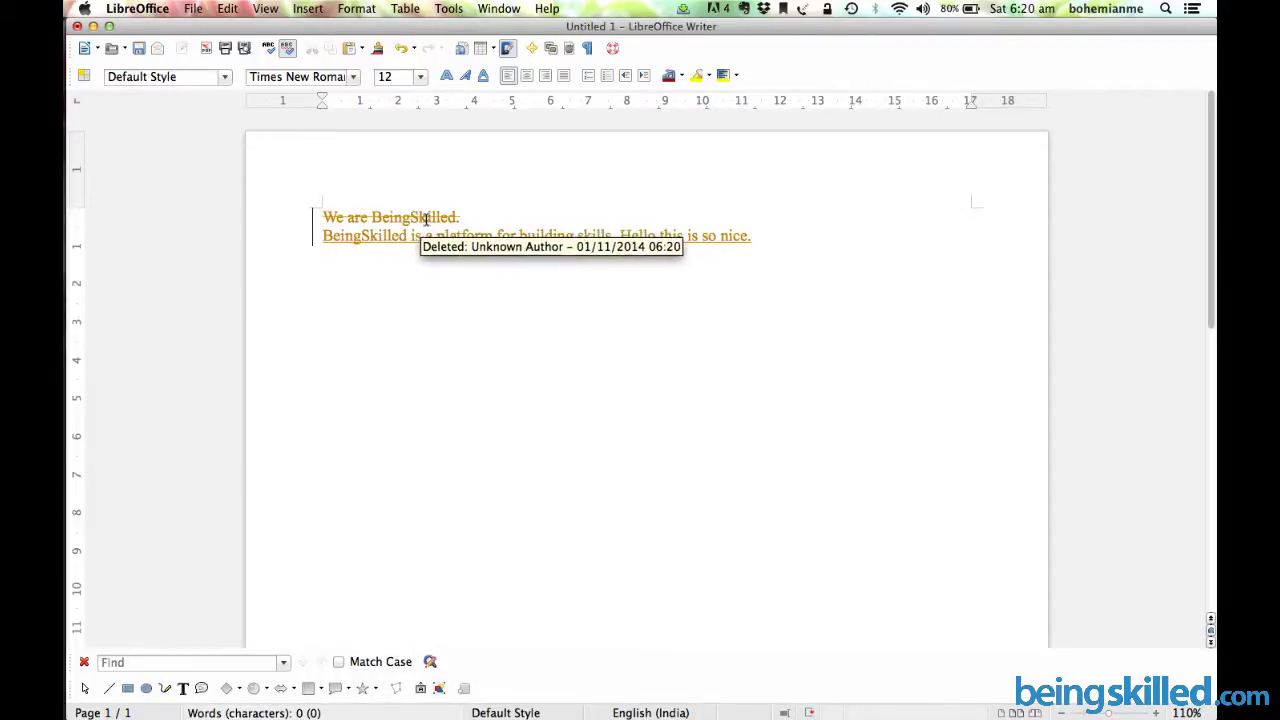
left_click(801, 241)
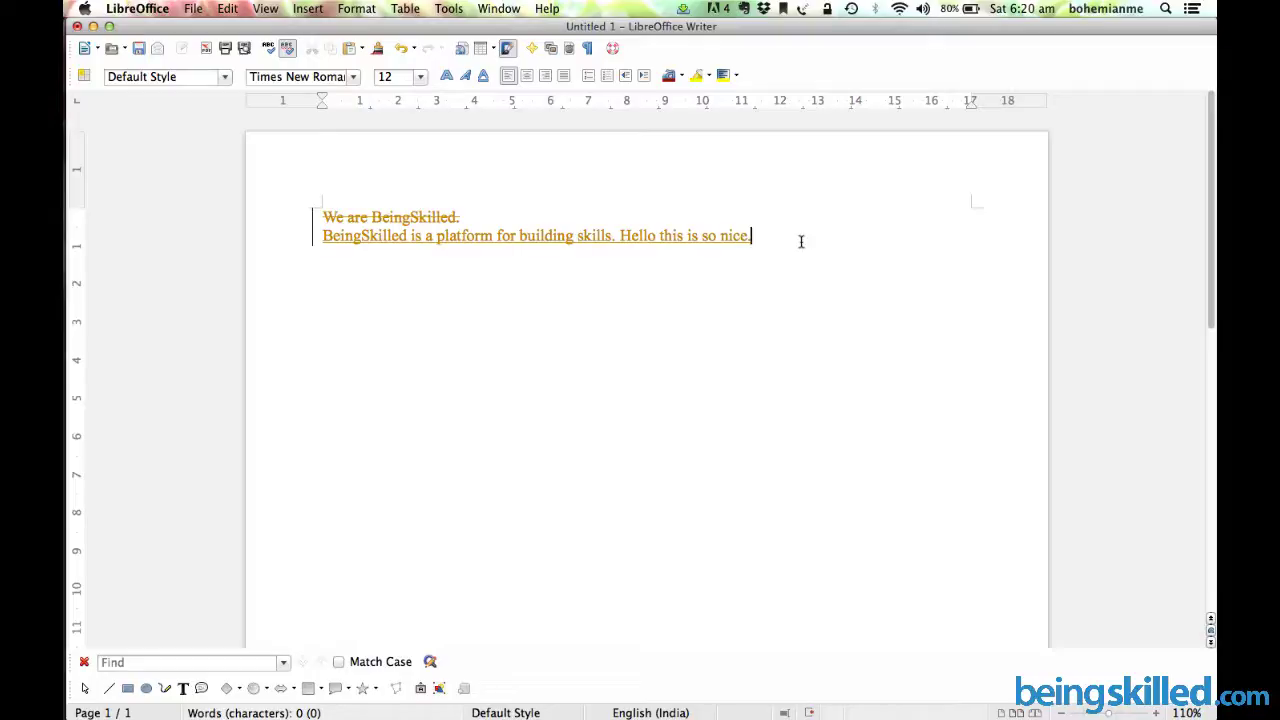
right_click(422, 216)
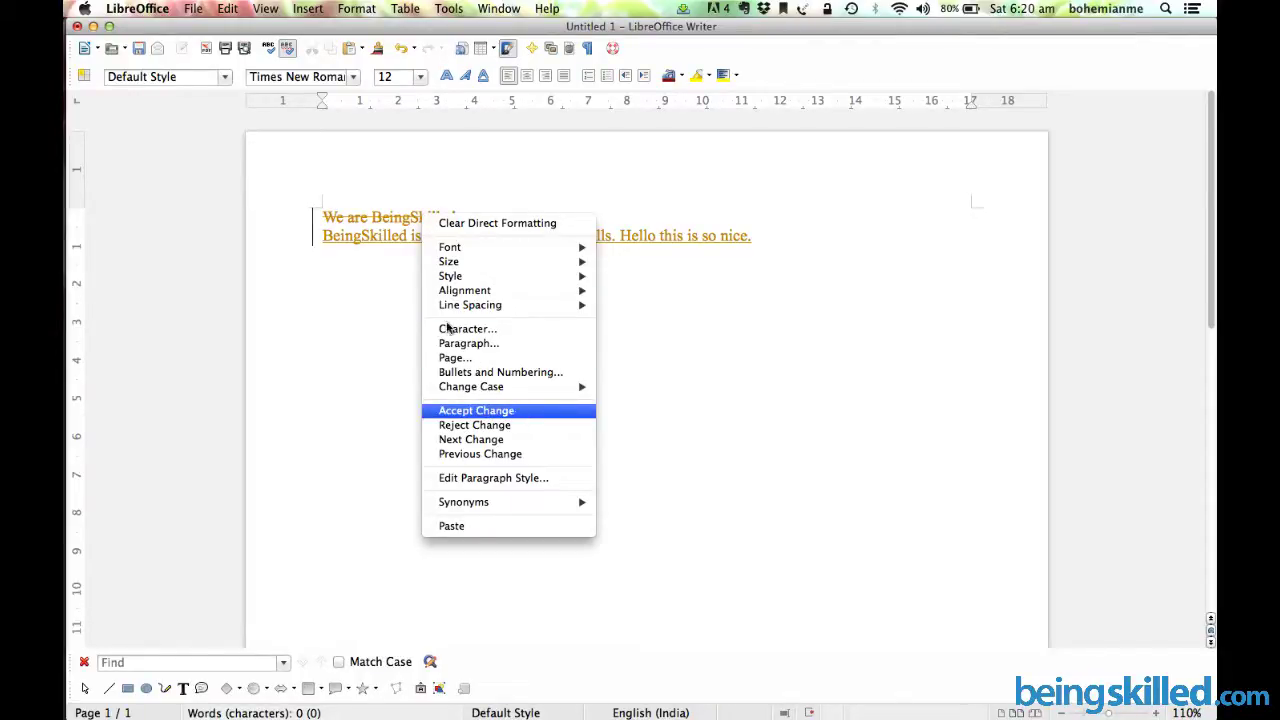
left_click(388, 224)
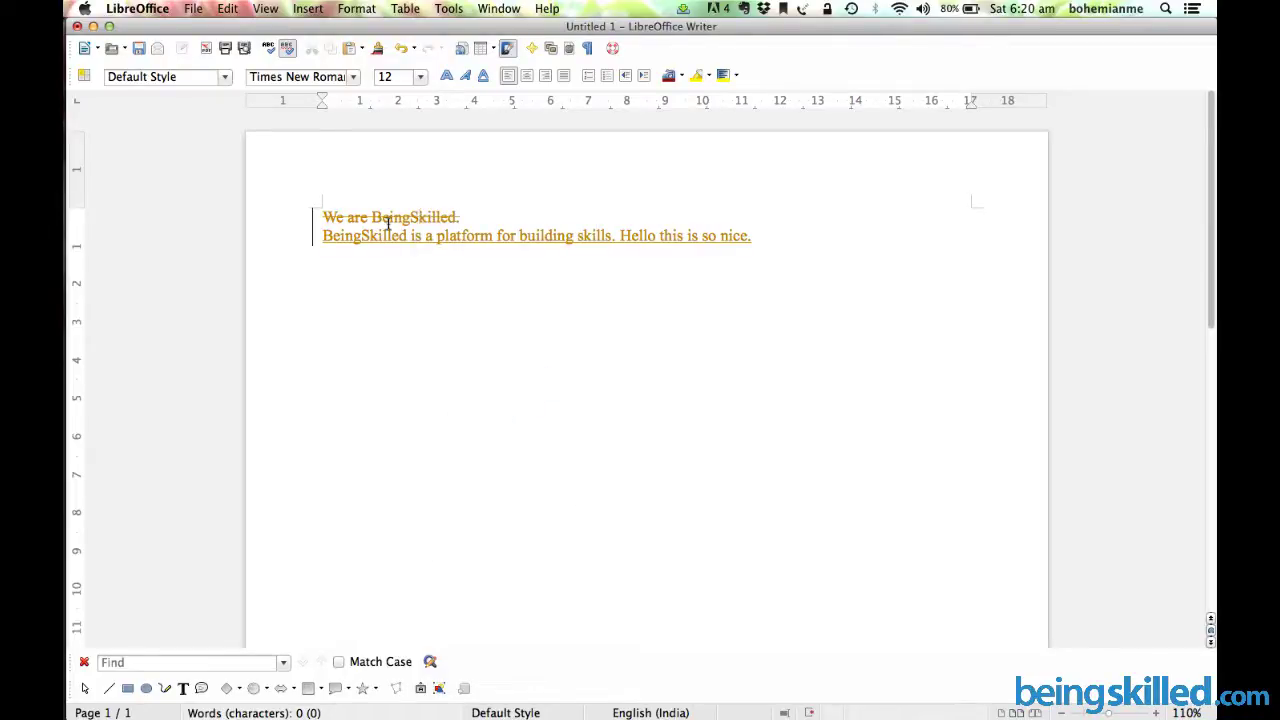
- Accept the tracked deletion of "We are BeingSkilled."
mouse_move(381, 216)
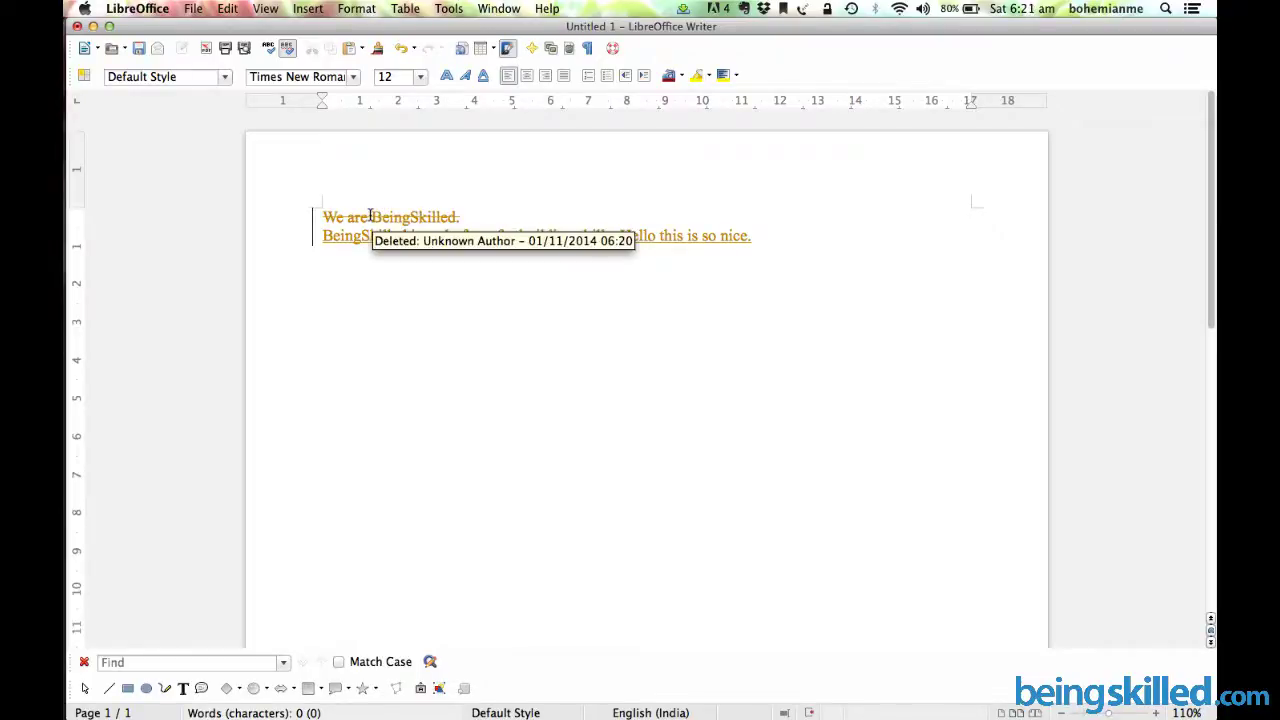
right_click(370, 216)
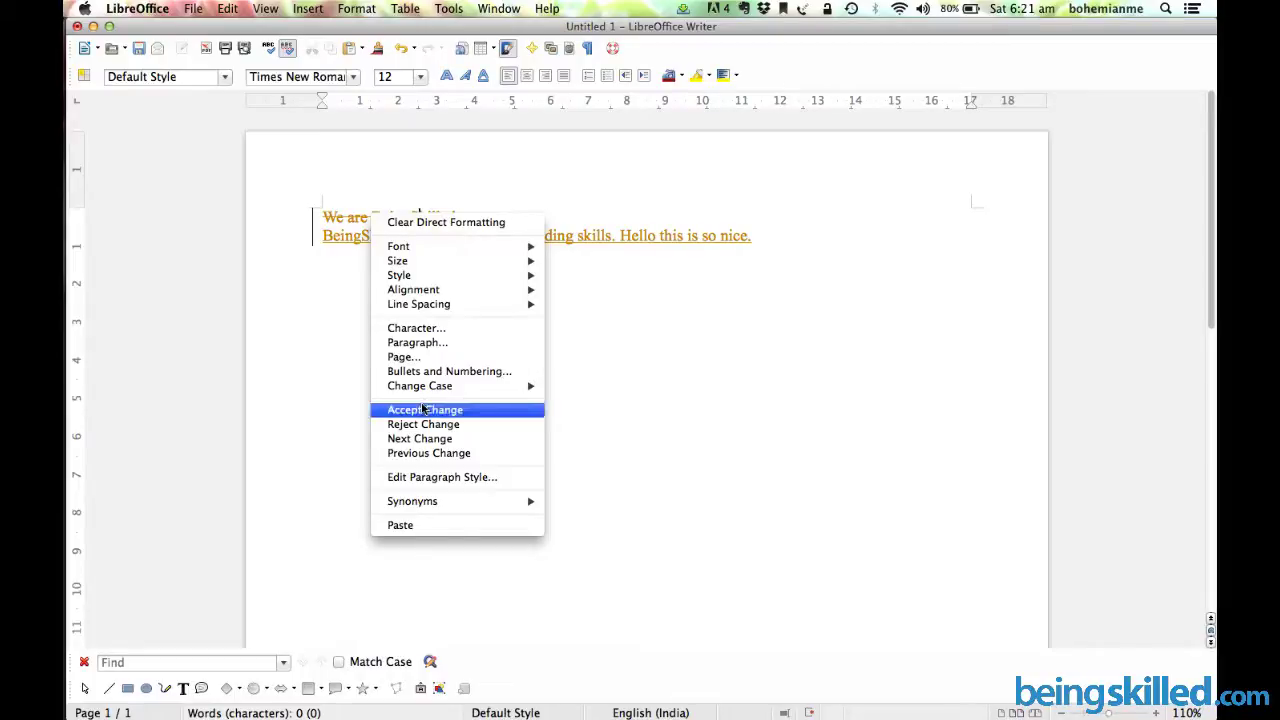
left_click(422, 407)
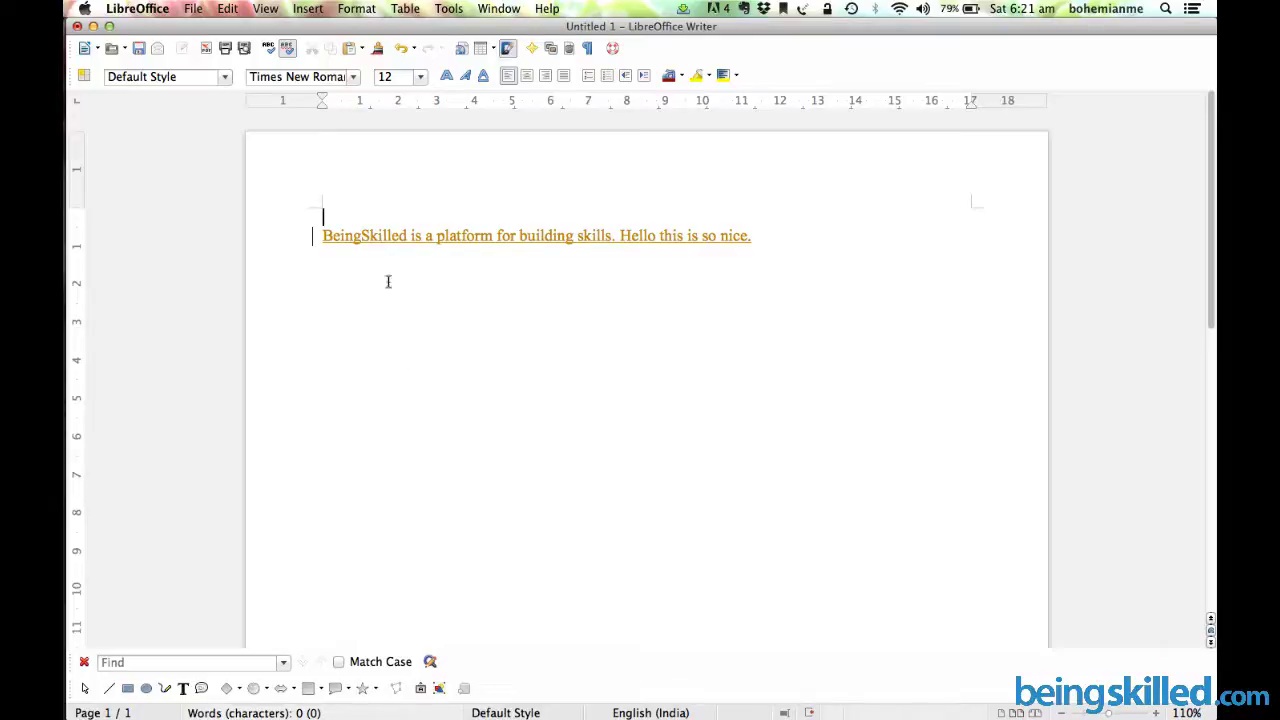
- Accept the tracked insertions "BeingSkilled is a platform for building skills." and "Hello this is so nice."
right_click(550, 233)
left_click(597, 431)
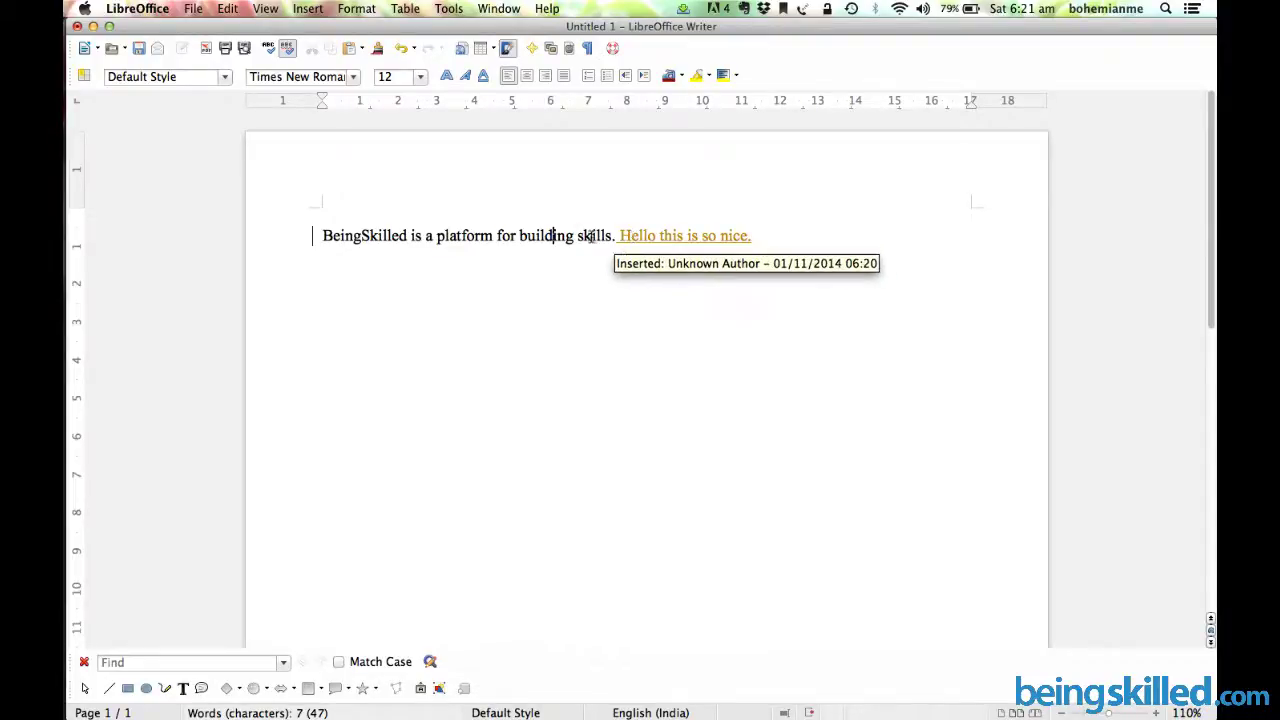
right_click(677, 232)
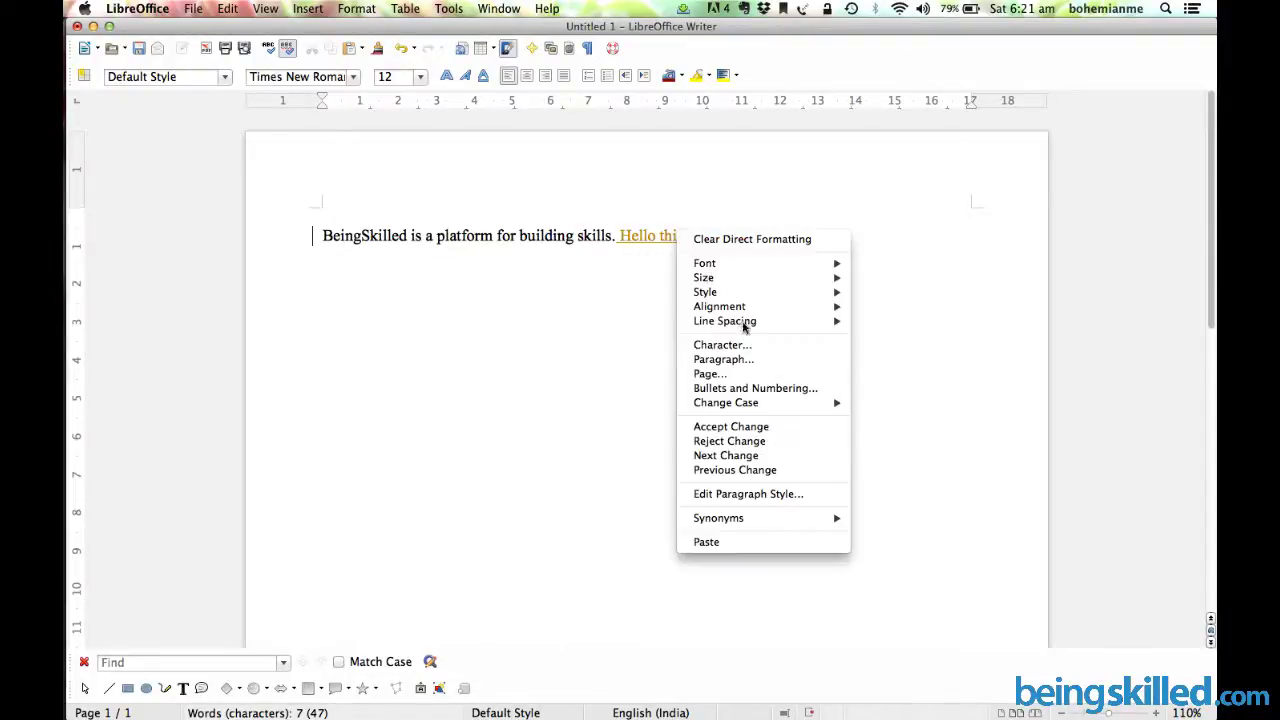
left_click(785, 431)
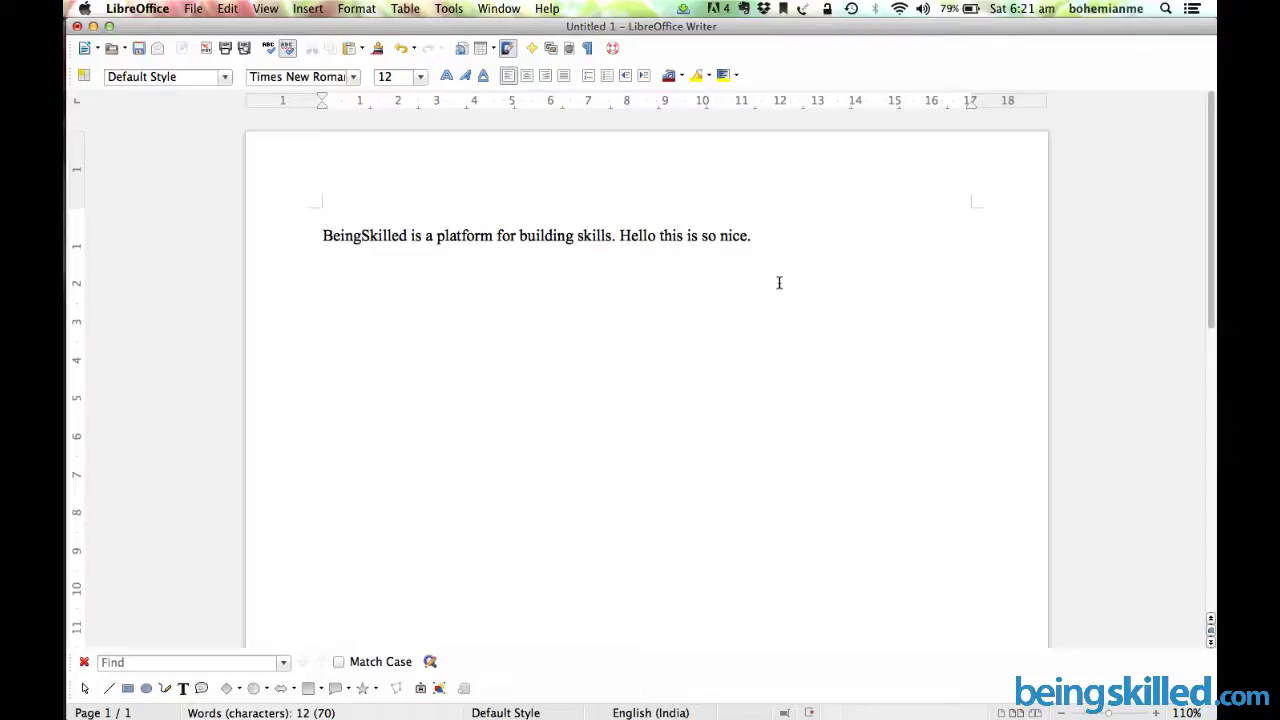
- Break "Hello this is so nice." onto its own line and add "Beingskilled is really working hard." on the line below it
left_click(619, 236)
key("Return")
key("End")
type("Beingskills")
key("BackSpace")
key("BackSpace")
type("ed is really ")
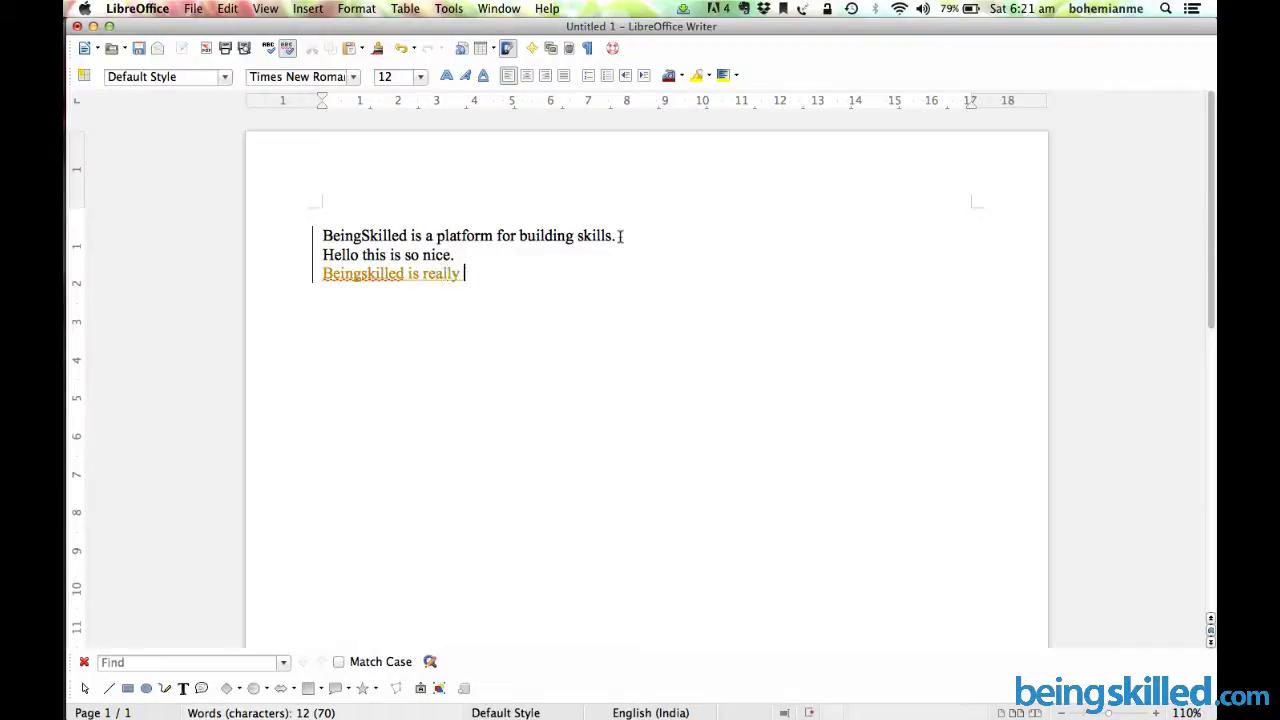
type("working hard.")
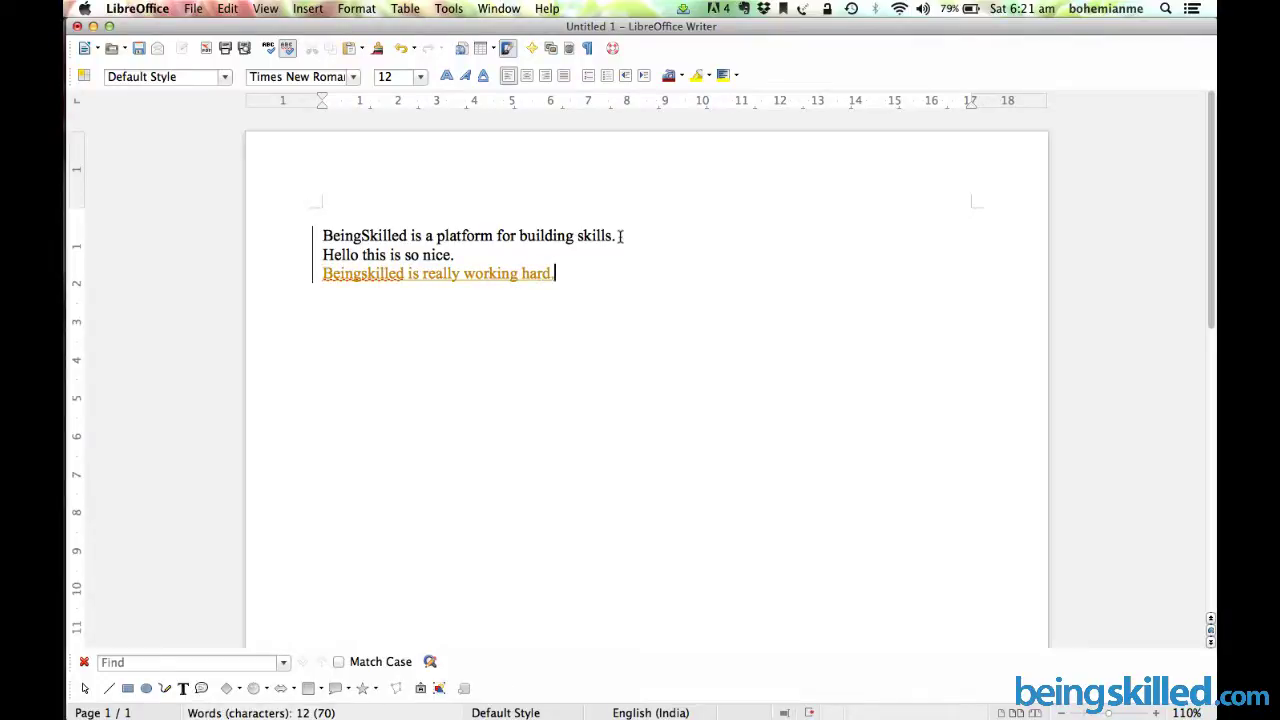
- Delete the line "Hello this is so nice." as a tracked change
key("shift+End")
key("Delete")
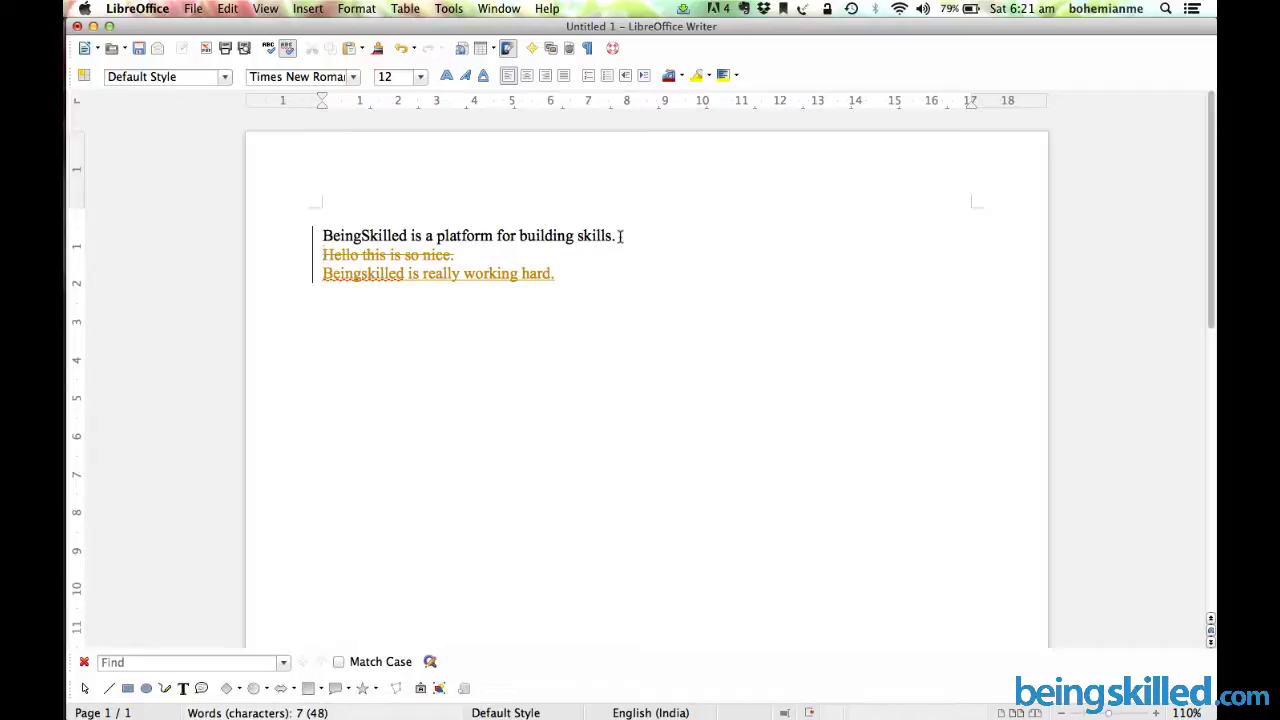
- Copy the whole text into a new text document and place its window beside the original document
key("super+a")
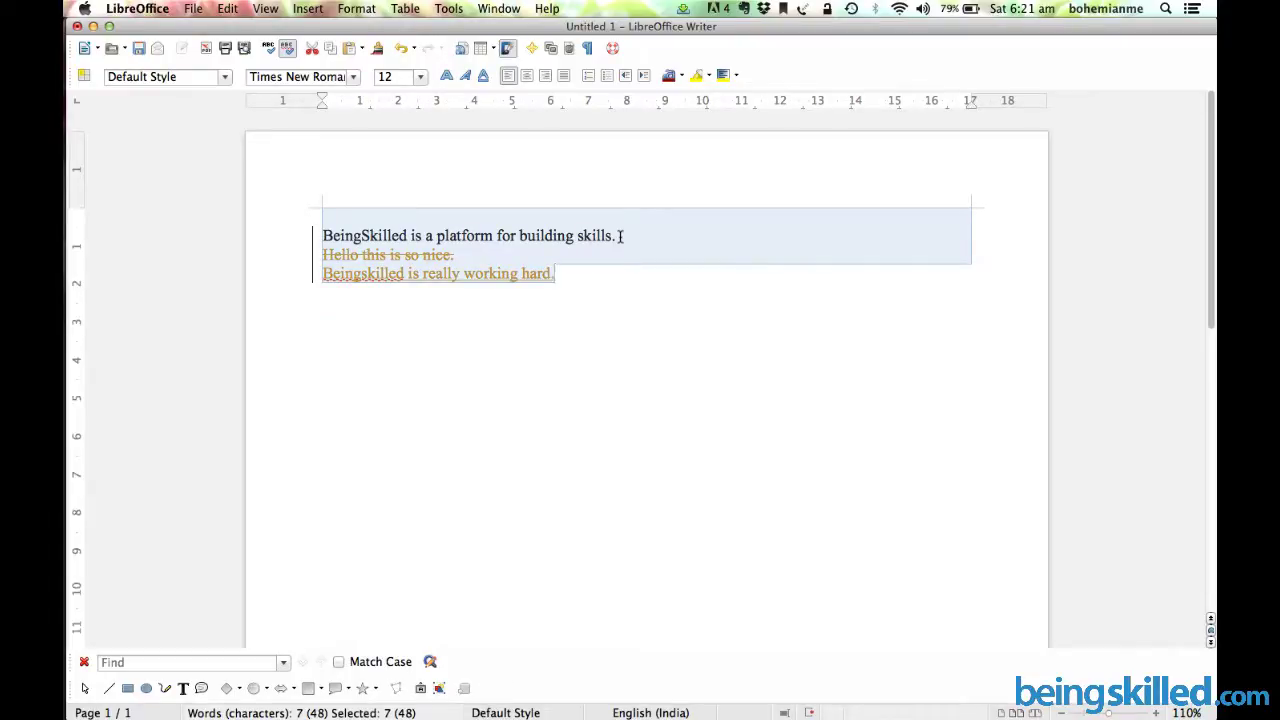
key("super+c")
key("super+n")
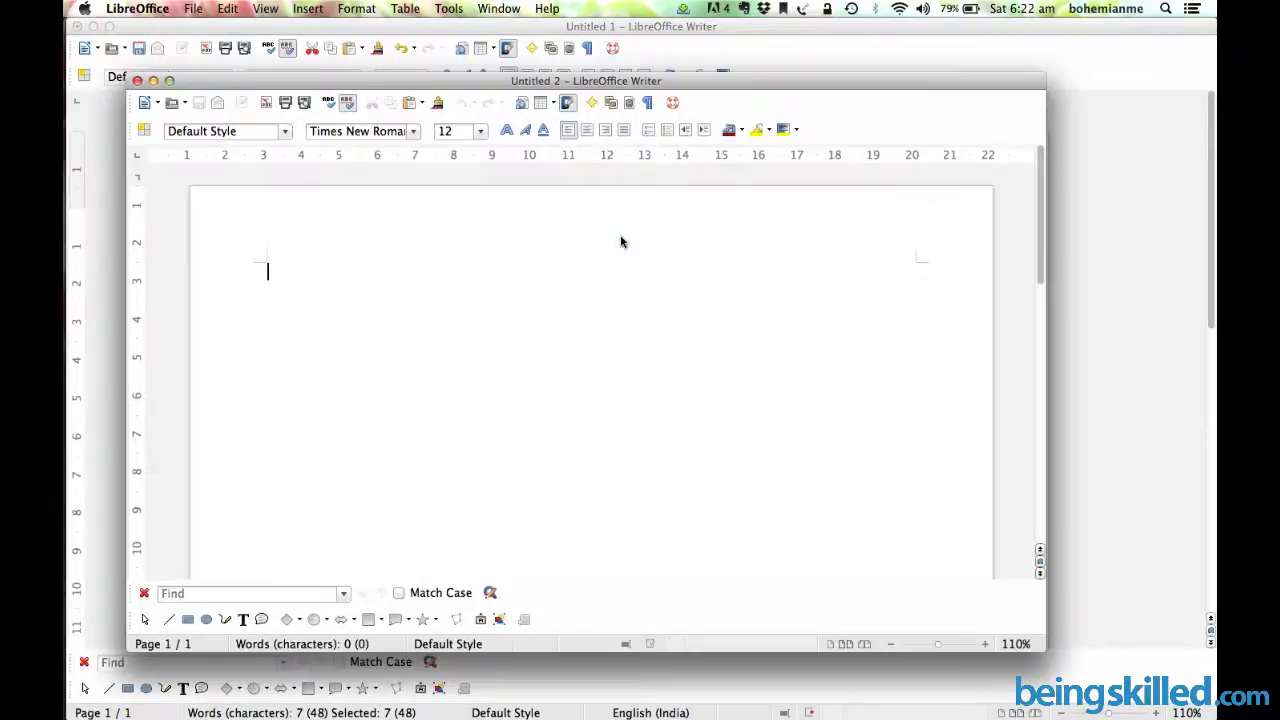
key("super+v")
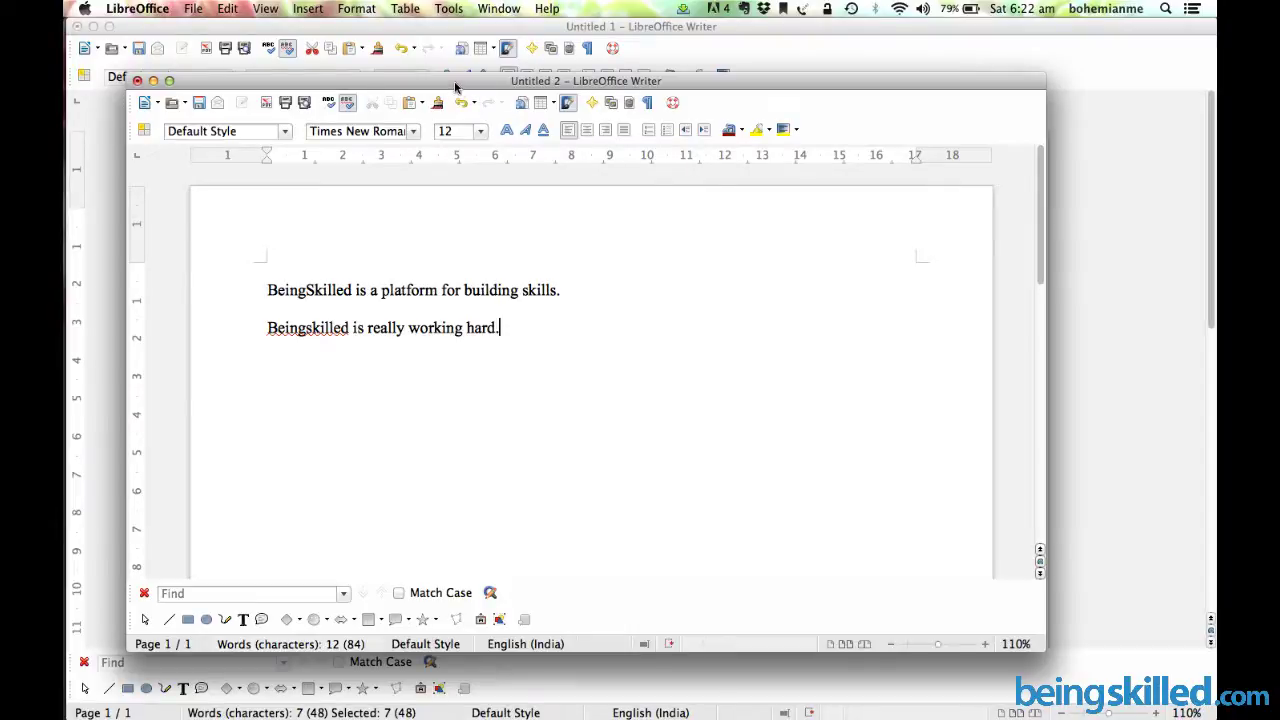
left_click_drag(461, 86, 986, 42)
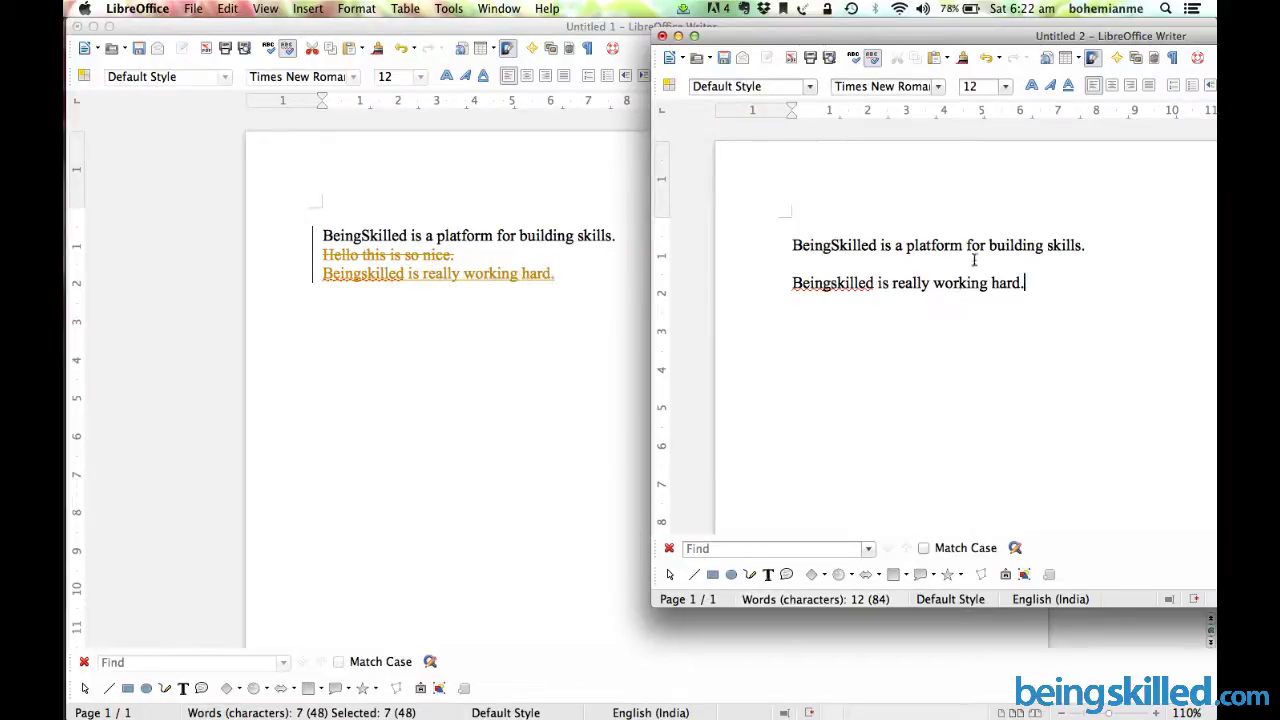
- In the original document, join "Beingskilled is really working hard." to the end of the struck-out line above it
left_click(384, 302)
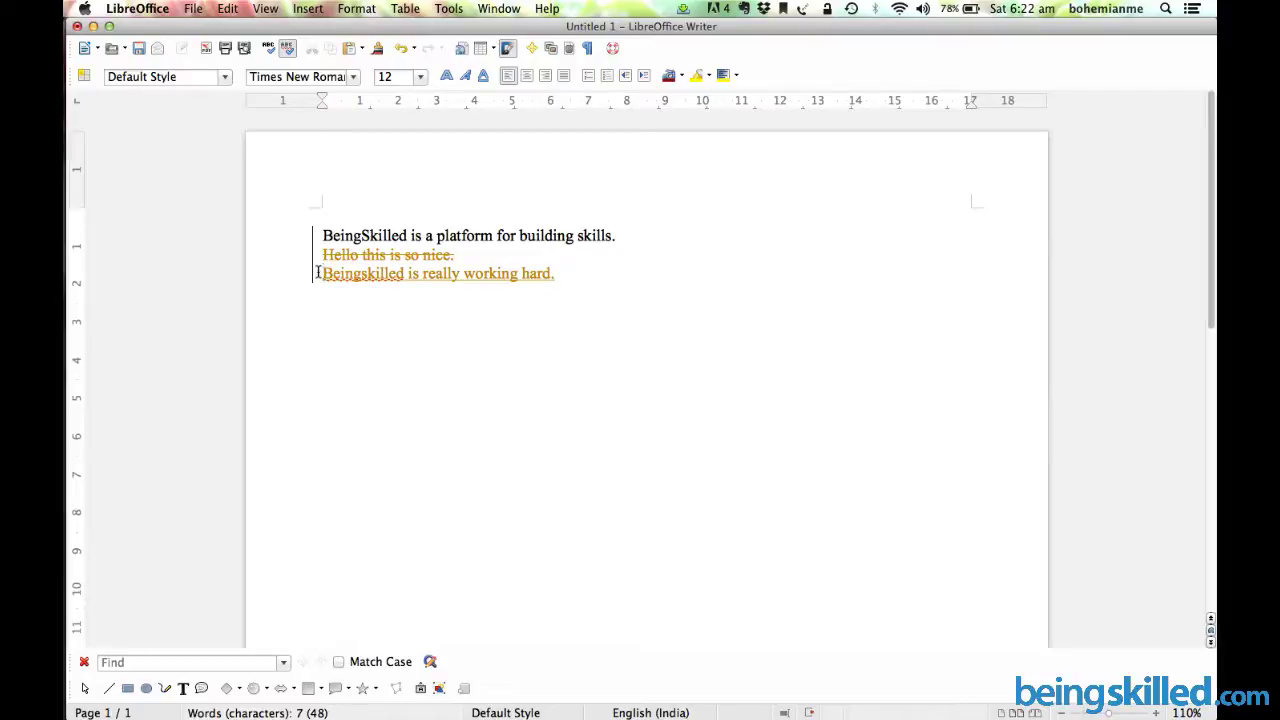
key("BackSpace")
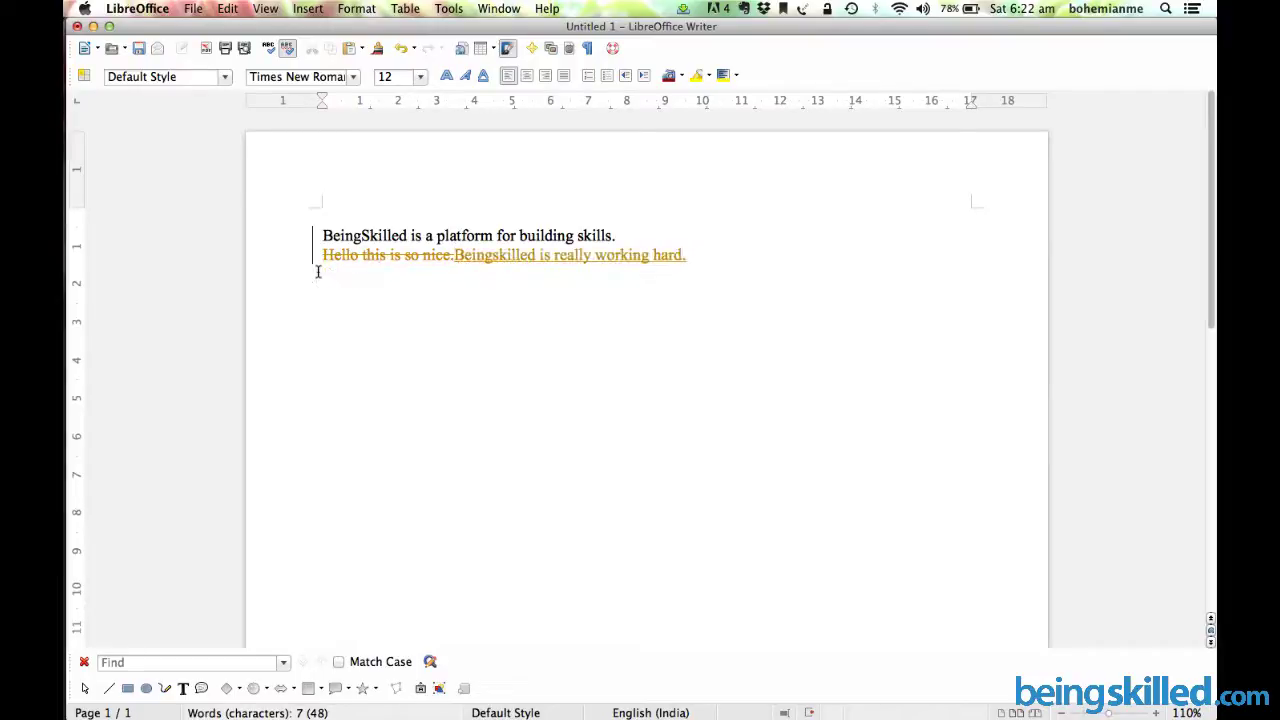
- Replace all the text in the second document with a fresh copy of the original document's content, and return to the original
key("super+a")
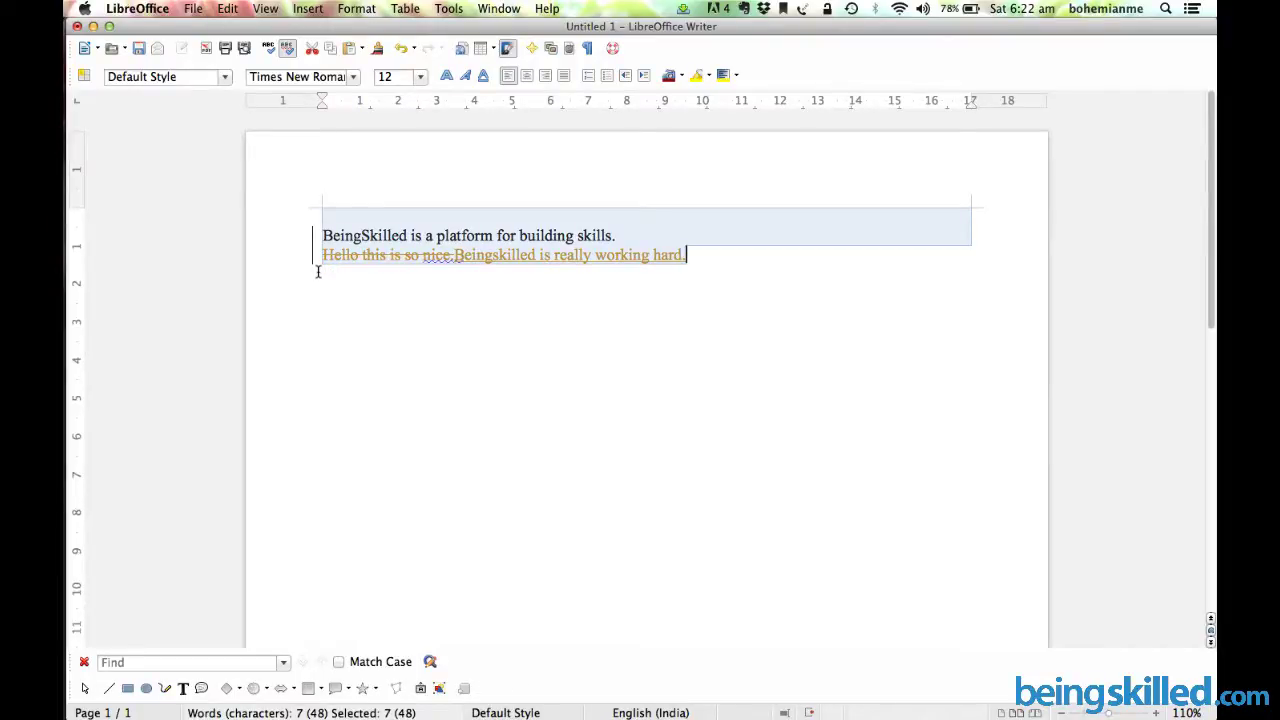
key("super+c")
key("super+n")
key("super+v")
key("super+a")
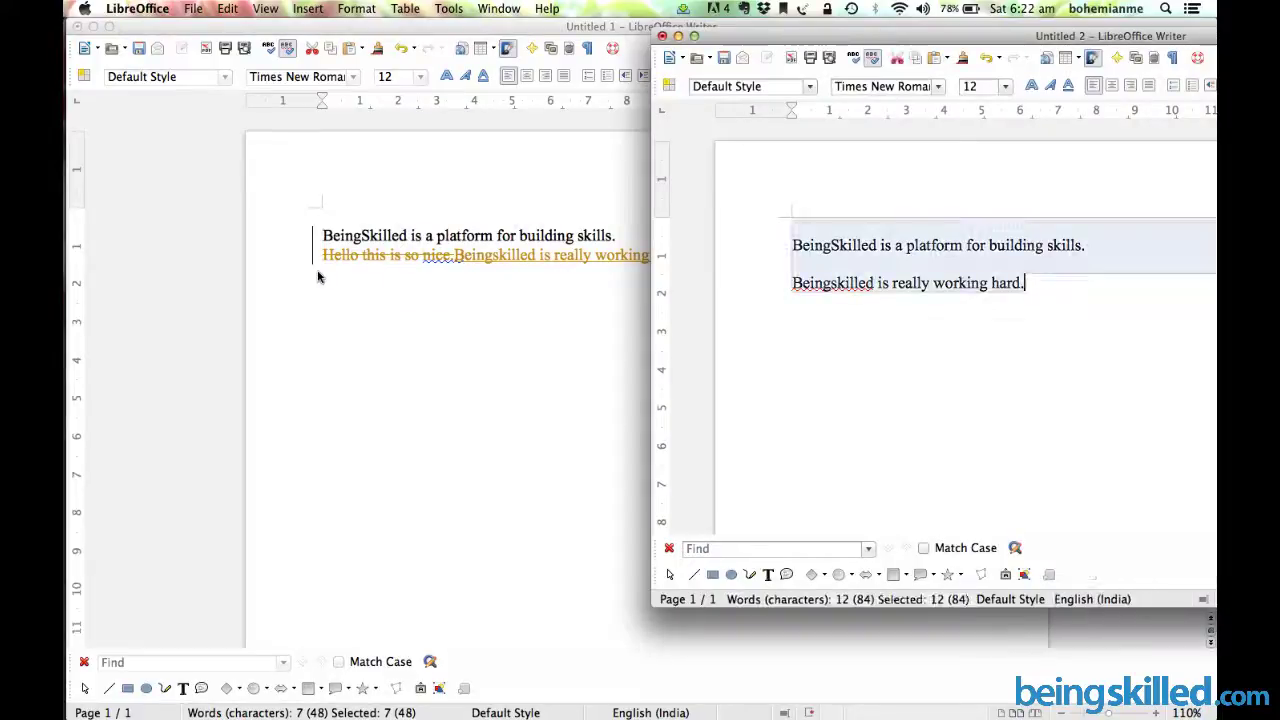
key("super+alt+shift+v")
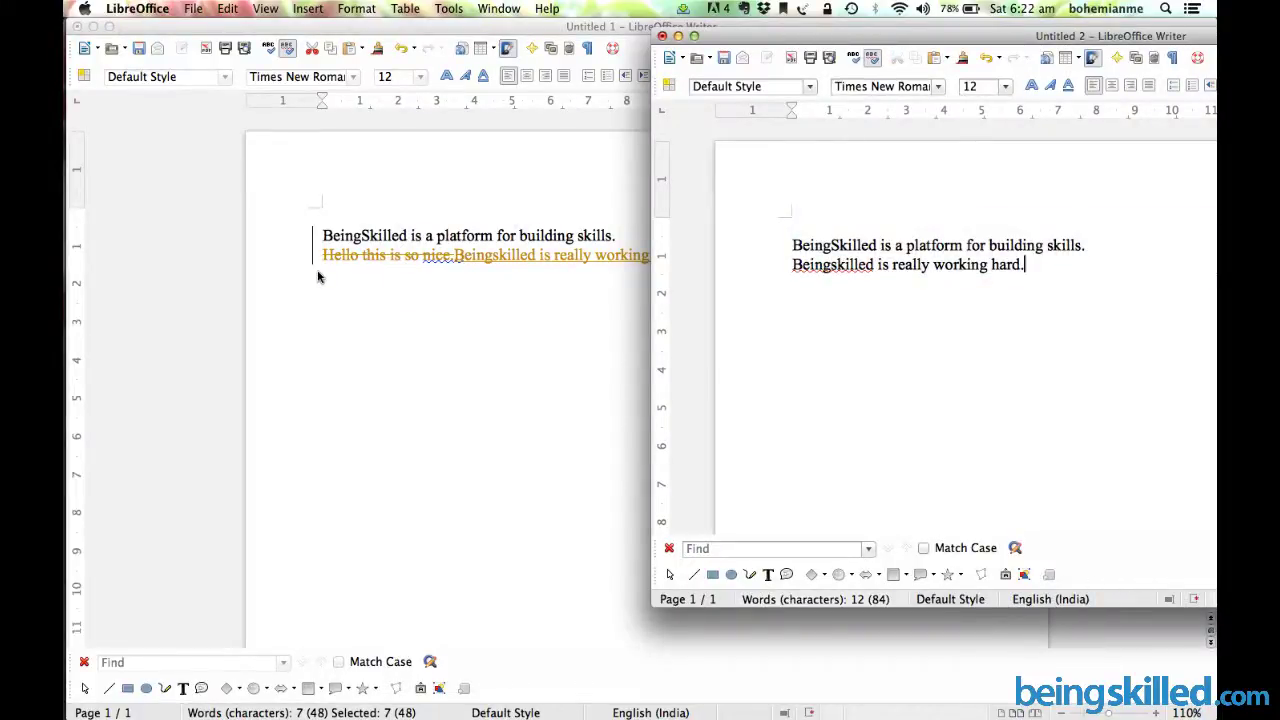
left_click(318, 271)
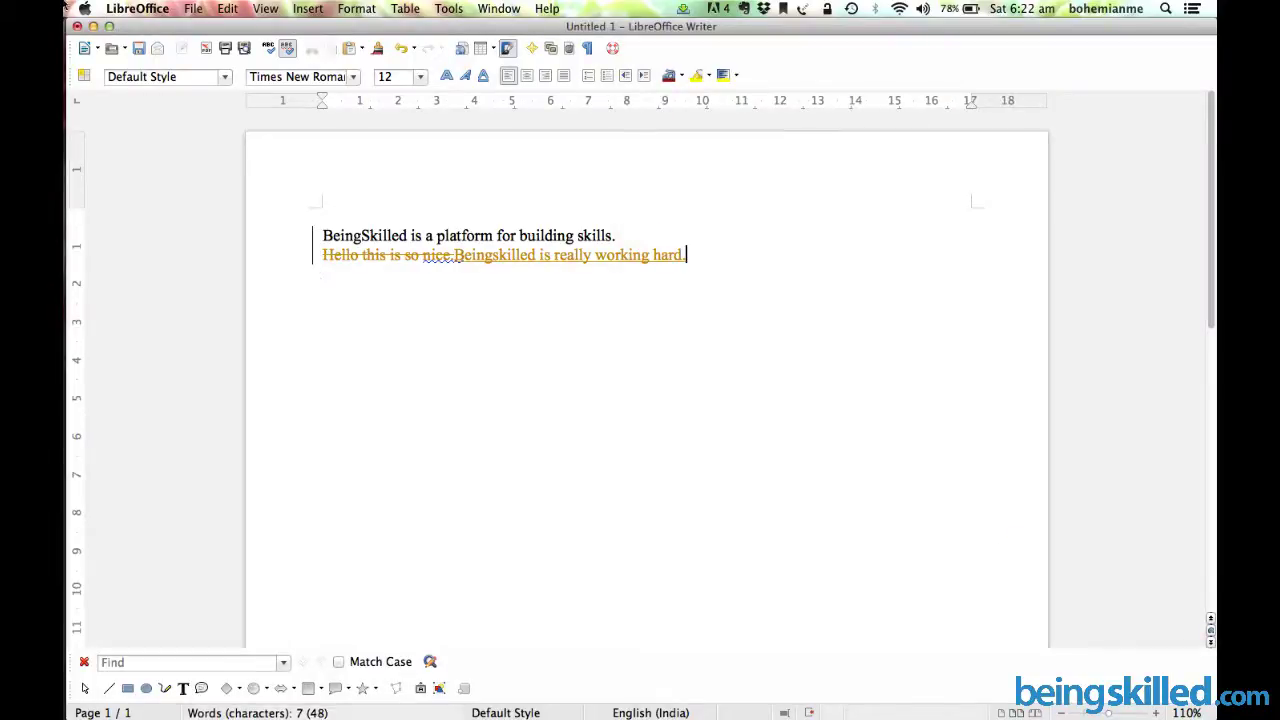
- Open the list of tracked changes and check each insertion and deletion entry against the text, keeping the dialog clear of the lines
left_click(228, 10)
mouse_move(311, 200)
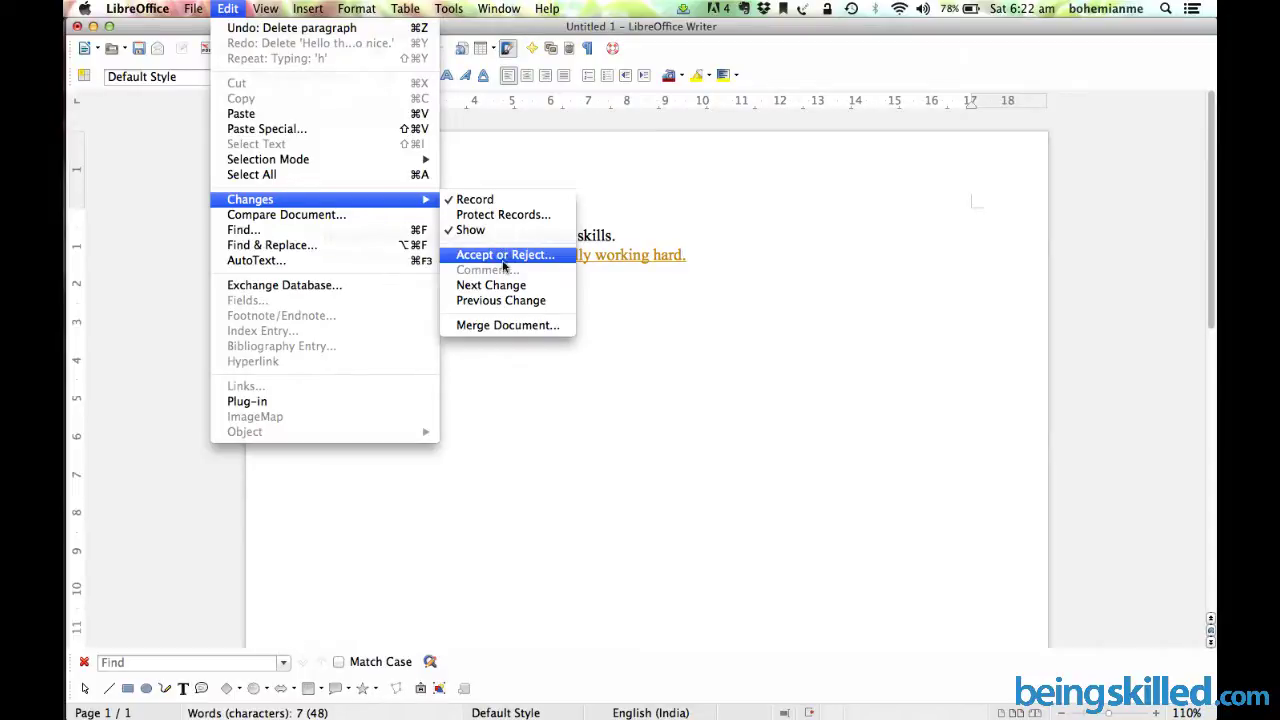
left_click(538, 258)
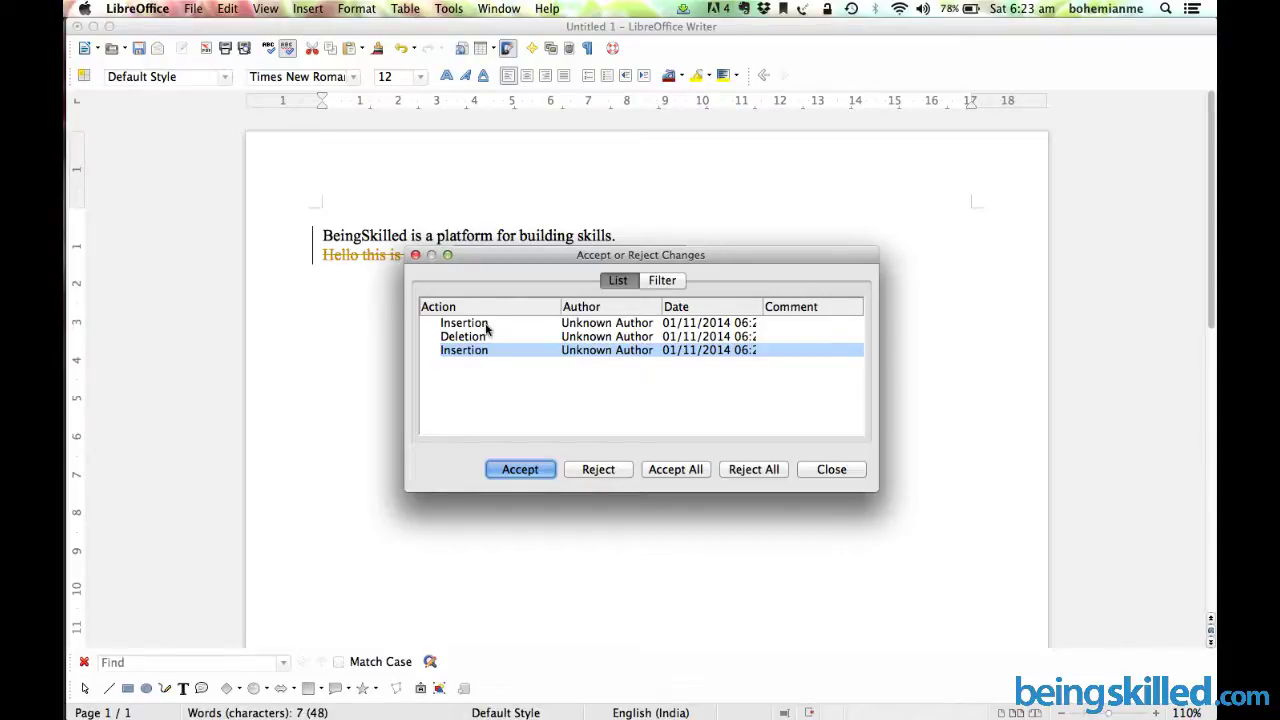
left_click(485, 324)
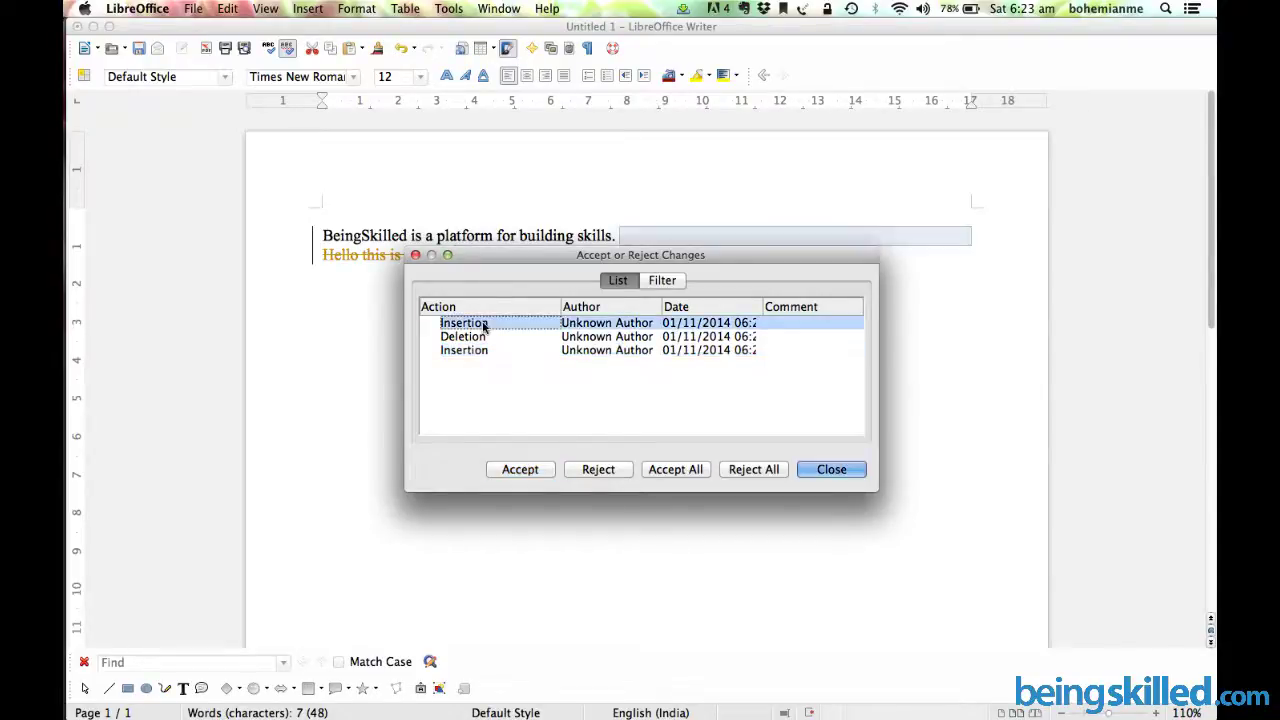
left_click(489, 340)
left_click(475, 324)
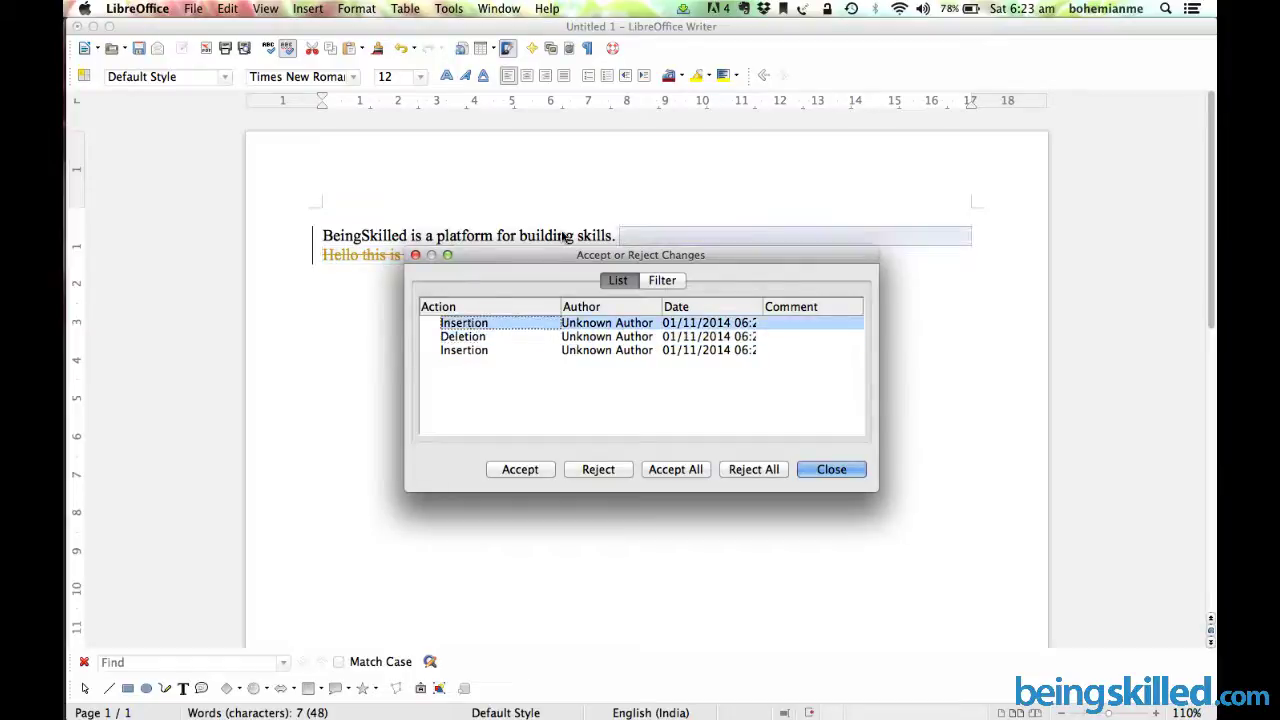
left_click_drag(548, 259, 828, 150)
left_click(746, 229)
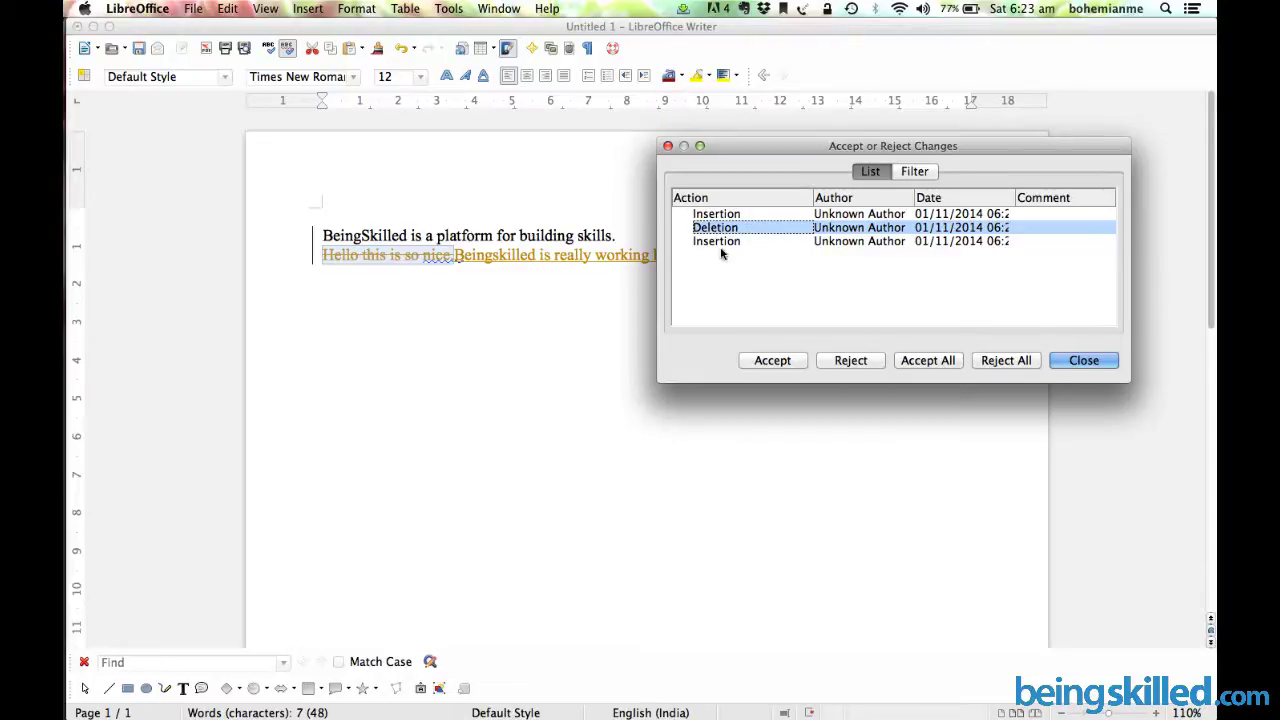
left_click(720, 243)
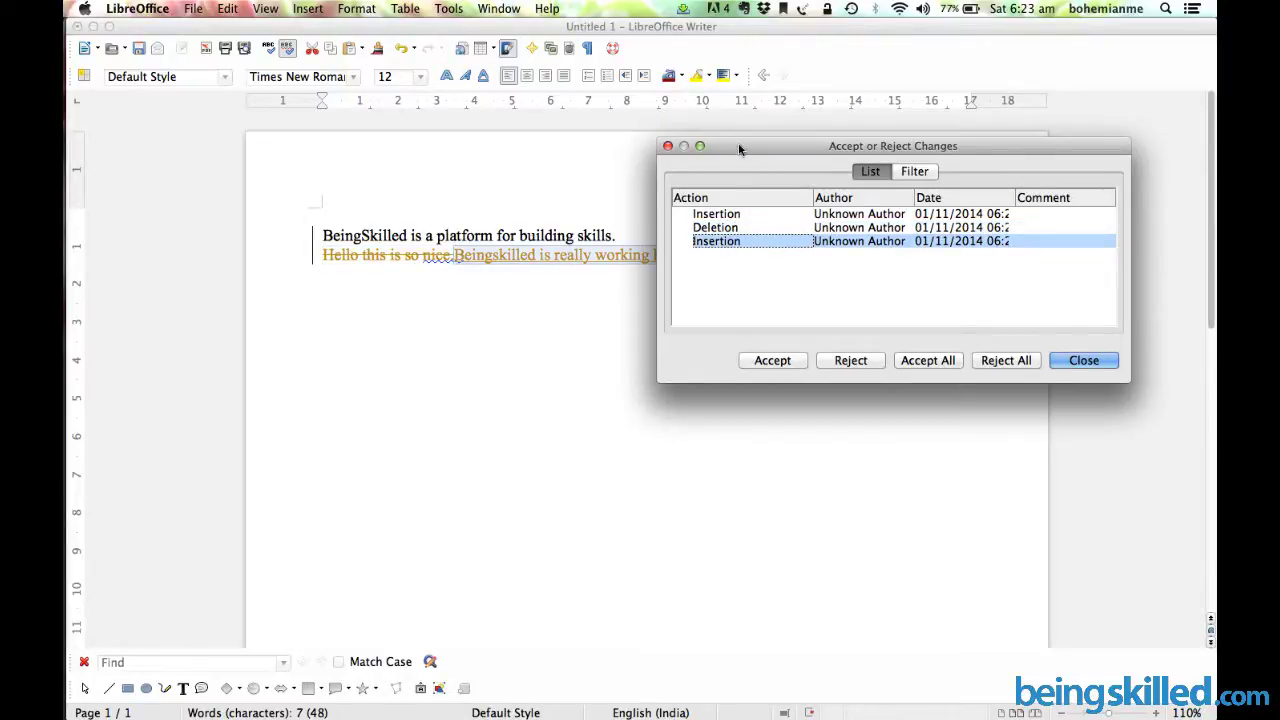
left_click_drag(743, 147, 828, 86)
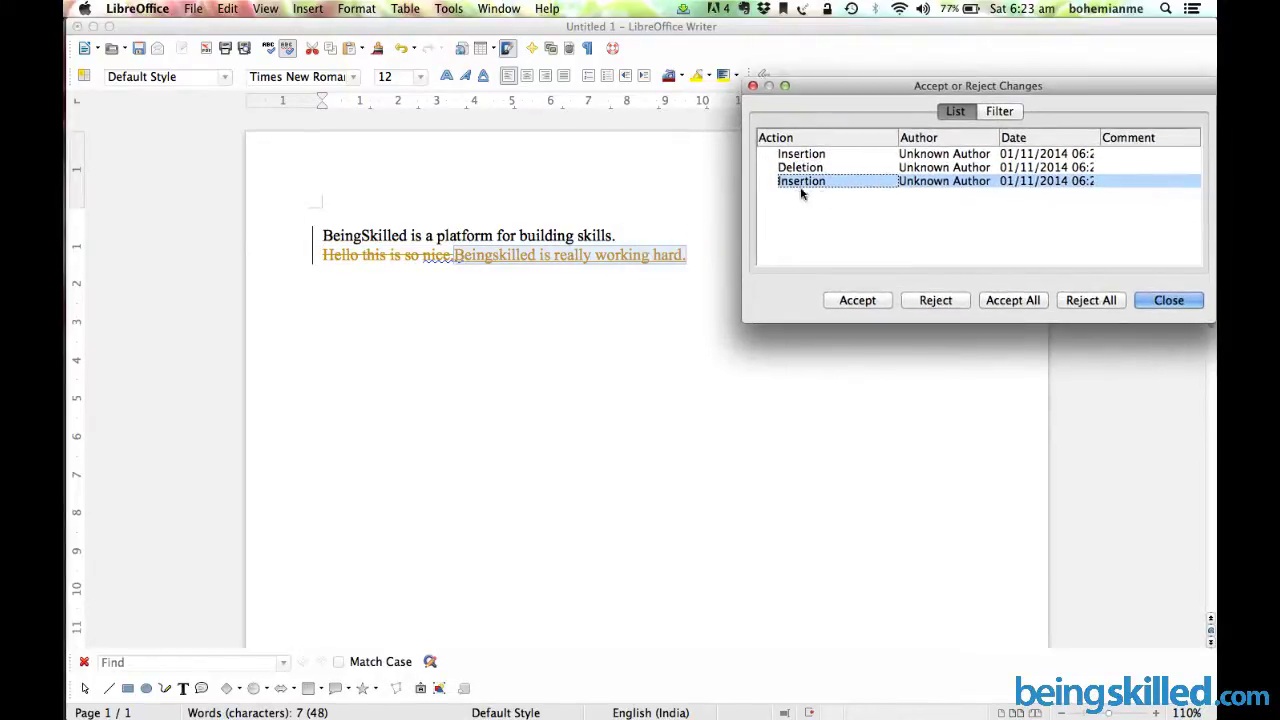
- Accept both recorded insertions, reject the deletion of "Hello this is so nice." and close the change list
left_click(885, 302)
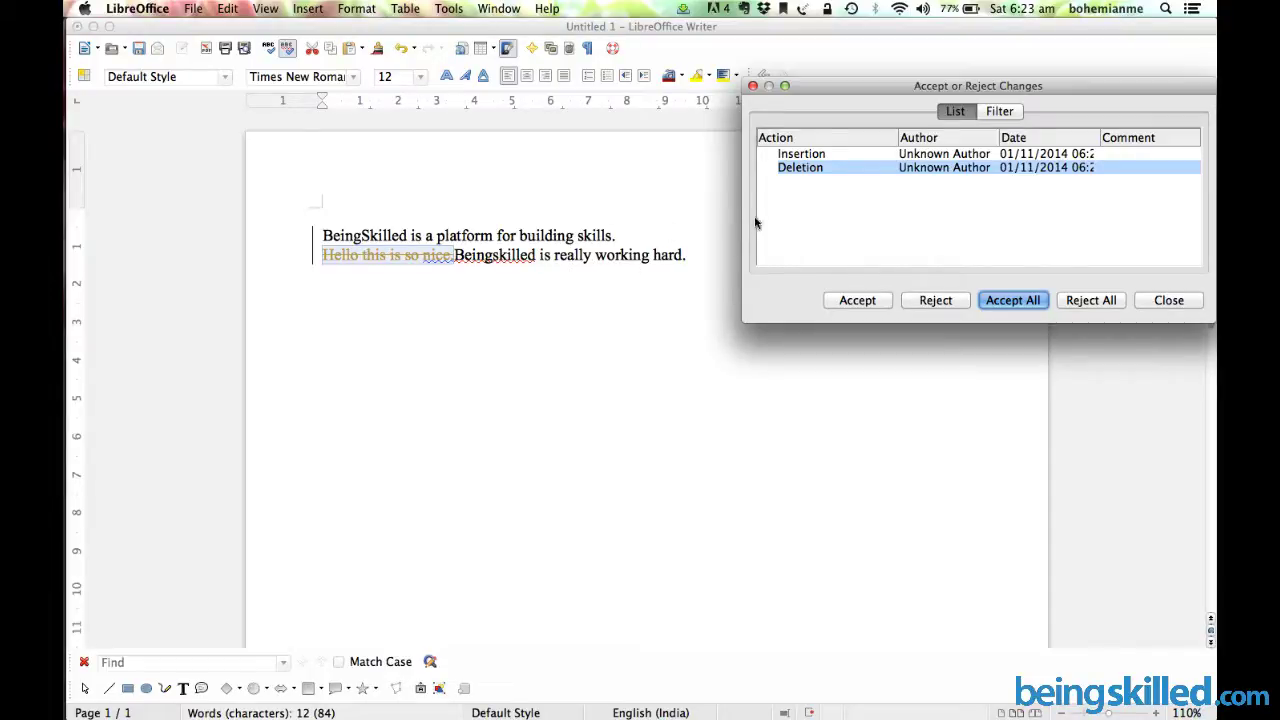
left_click(935, 300)
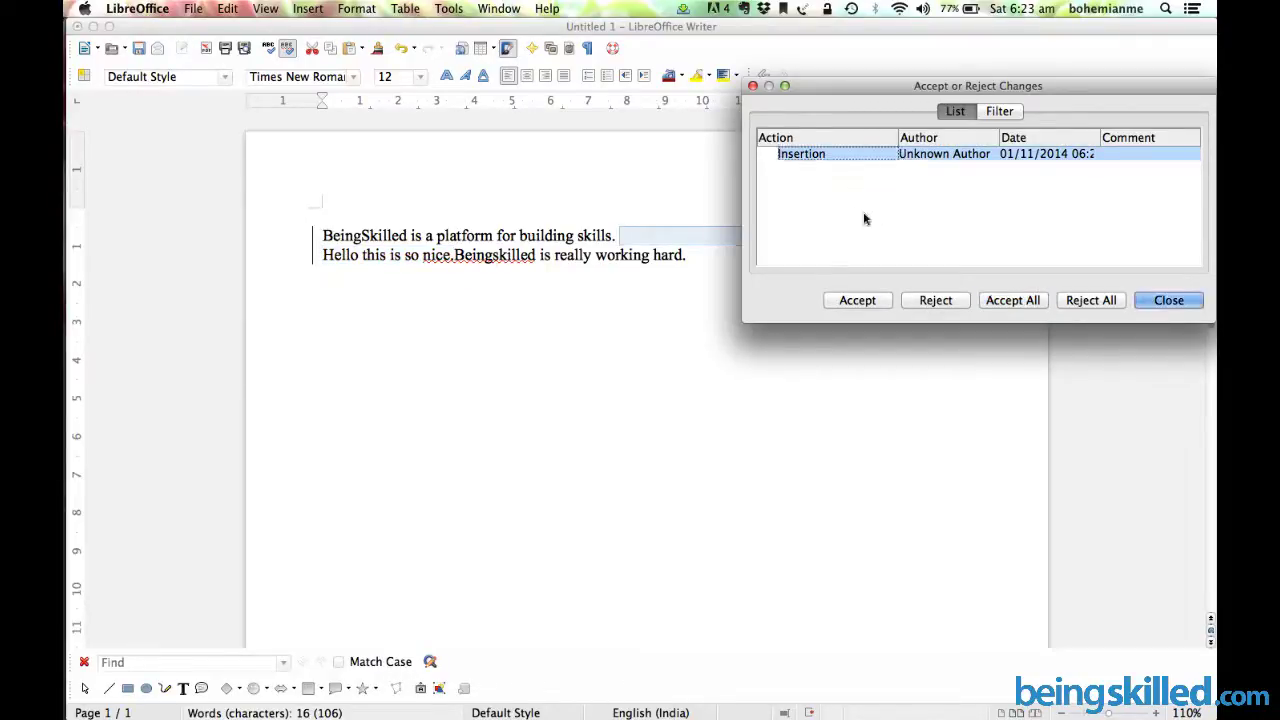
left_click_drag(841, 90, 600, 362)
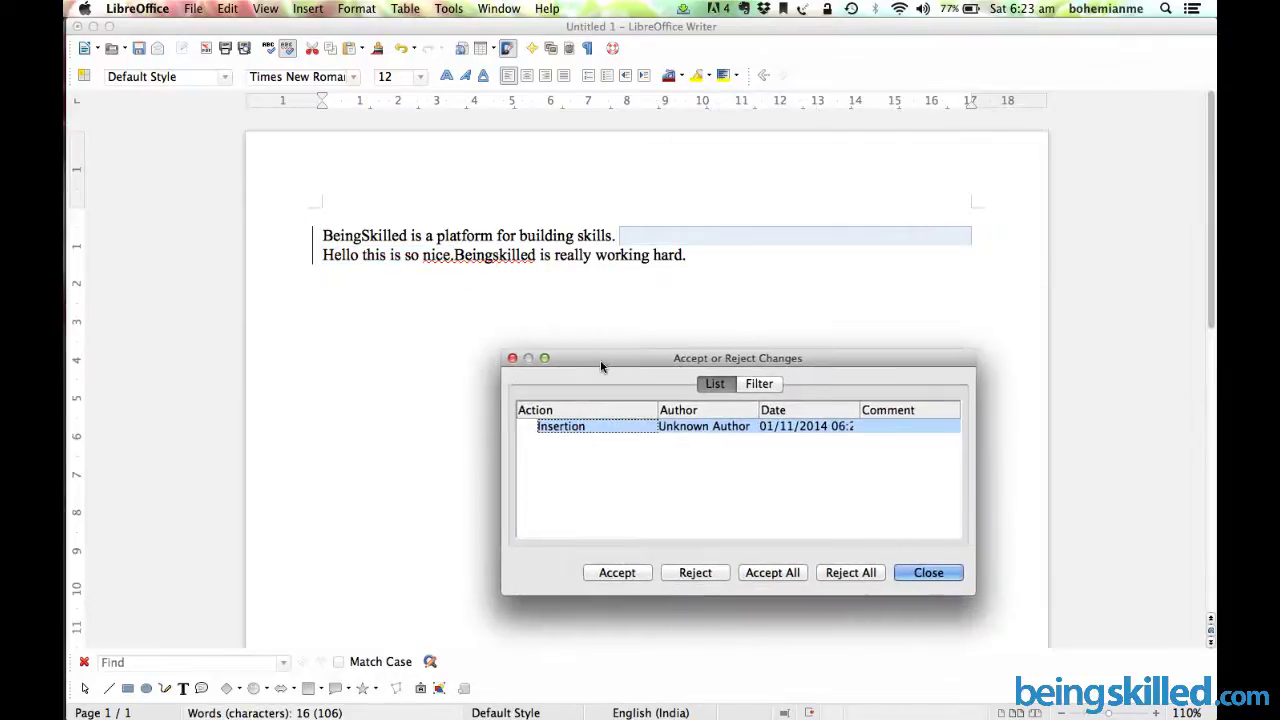
left_click(617, 573)
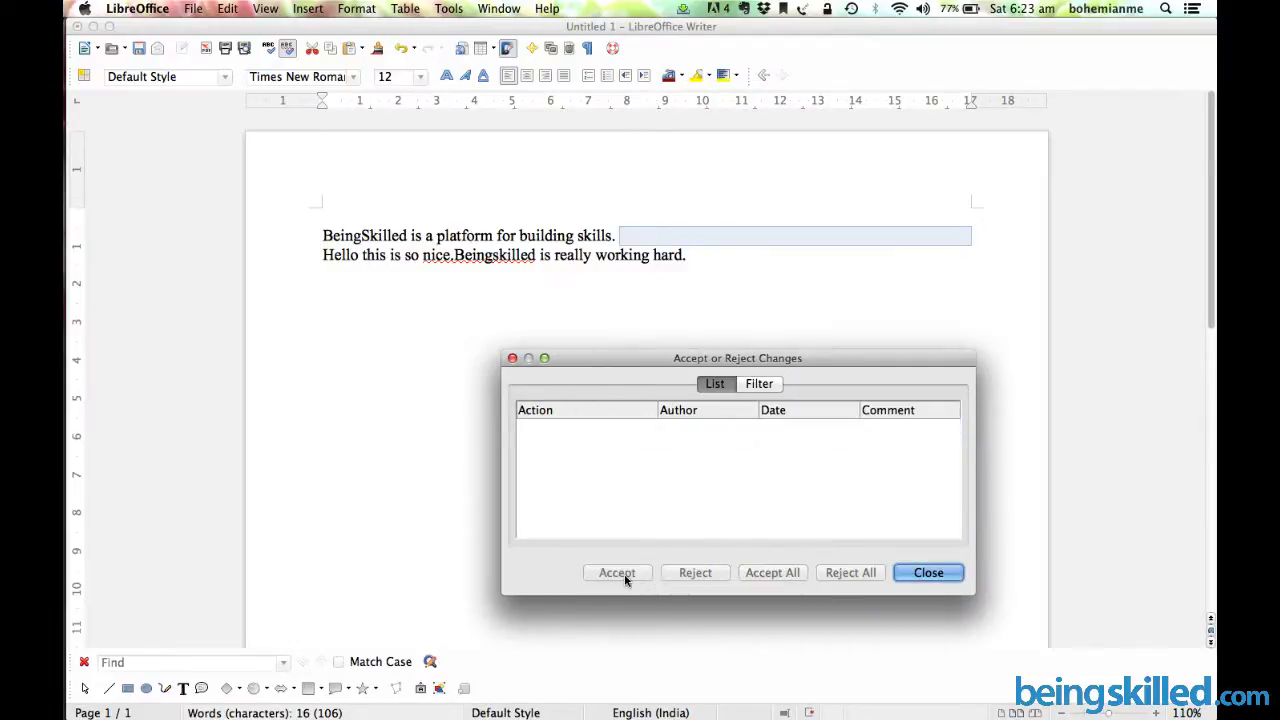
left_click(928, 572)
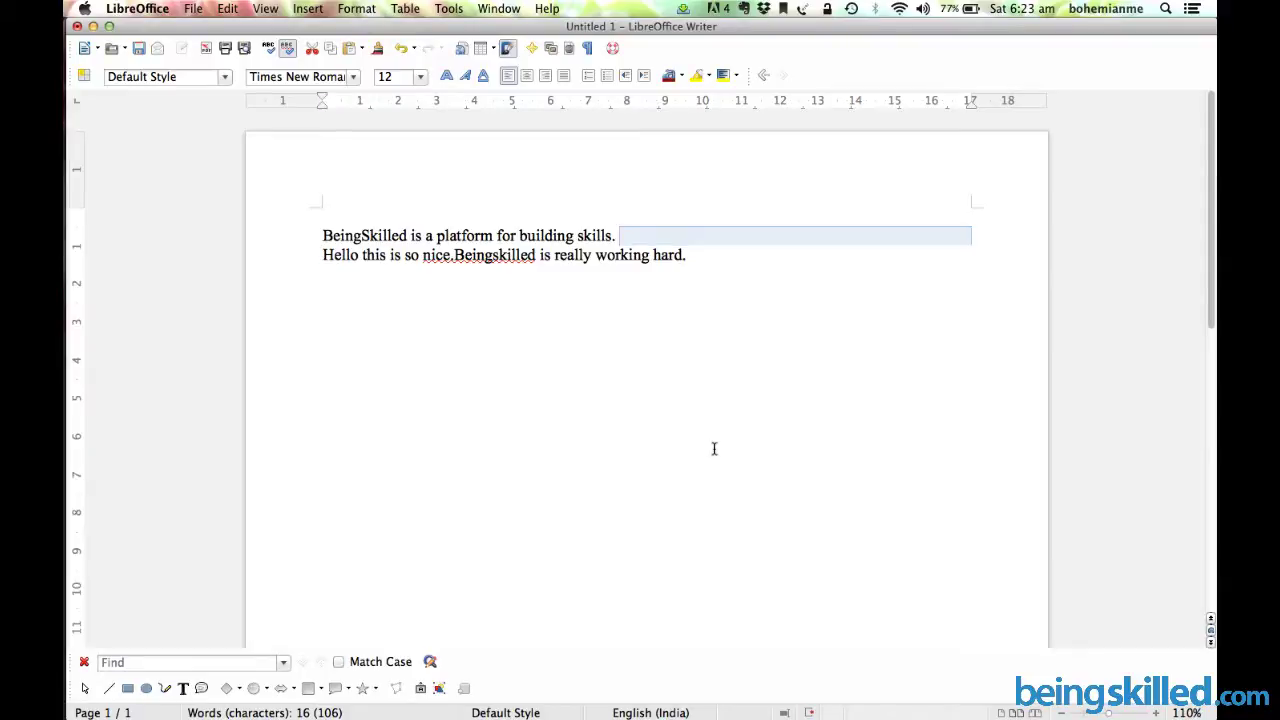
left_click(238, 8)
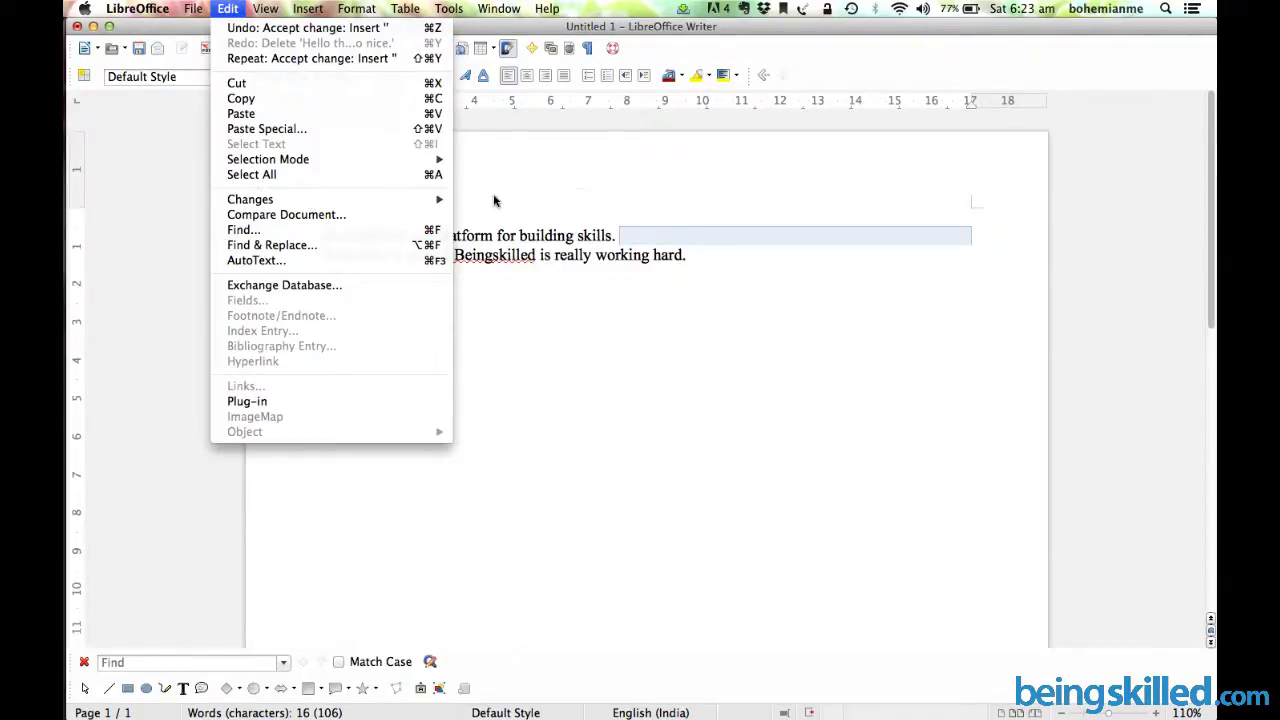
mouse_move(430, 200)
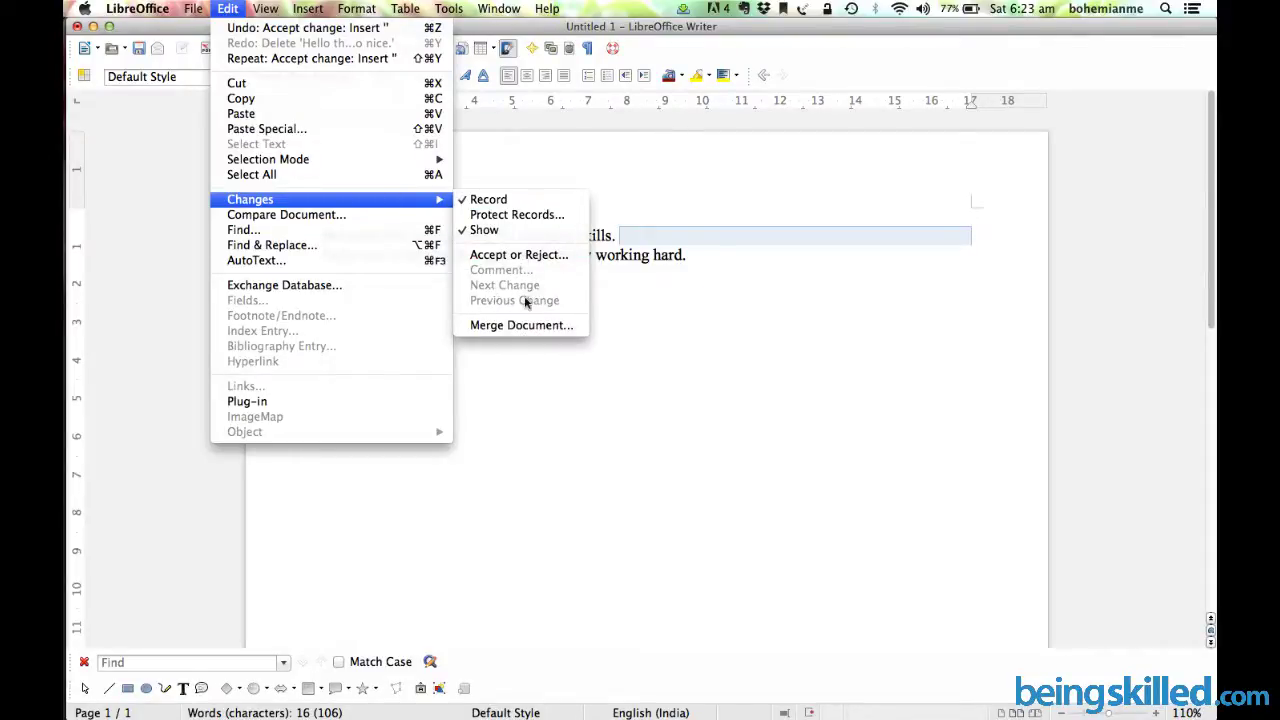
left_click(697, 266)
- Split the second line so that "Beingskilled is really working hard." starts on its own line
left_click(688, 256)
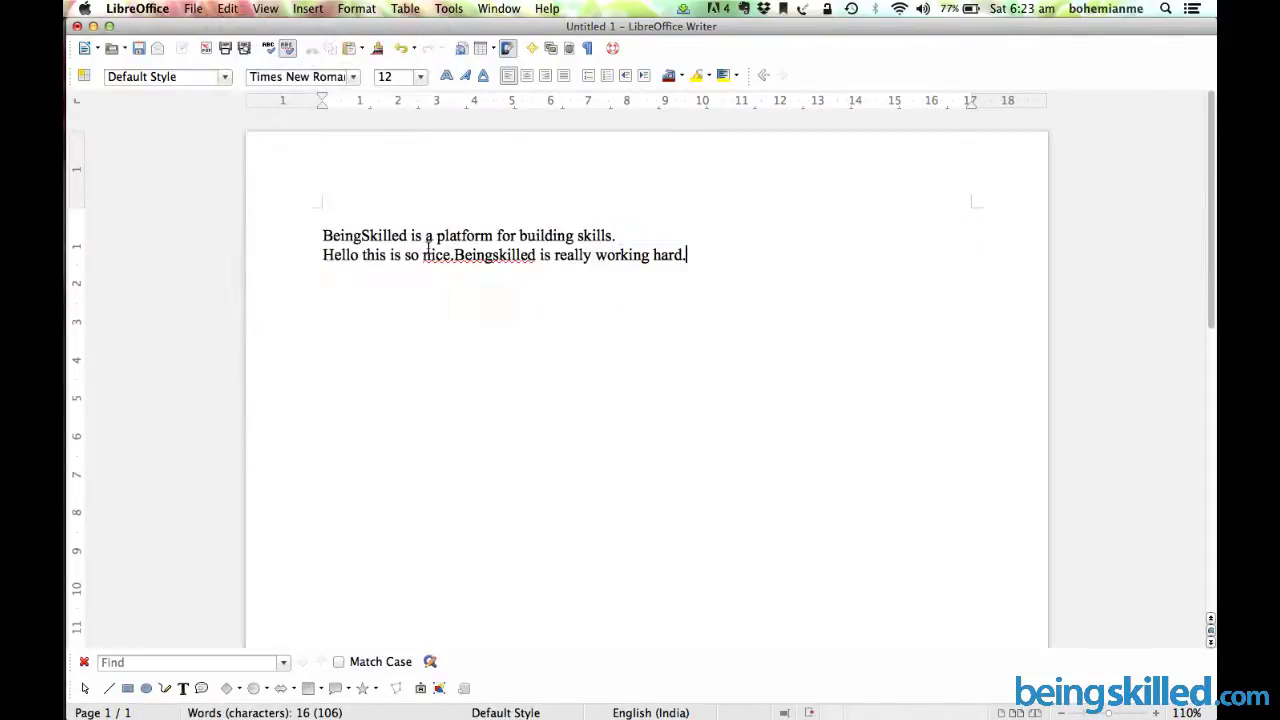
left_click(483, 256)
key("Return")
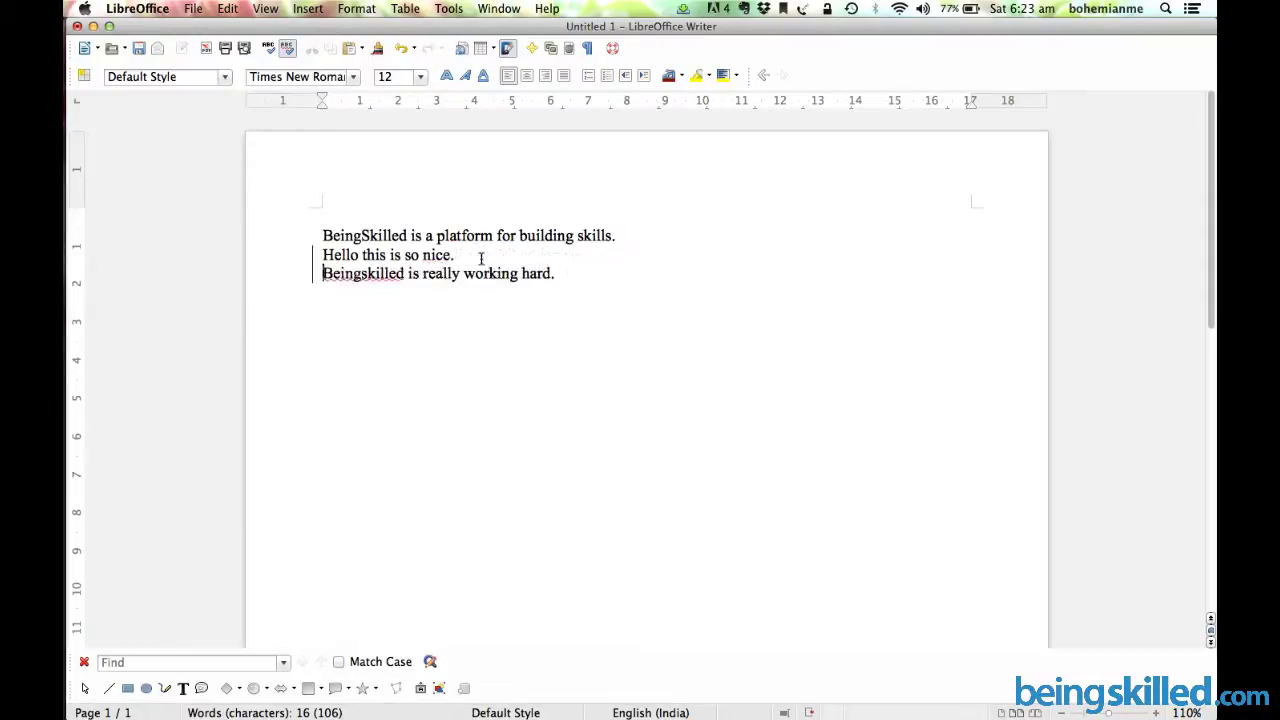
- Add the lines "Hello" and "This is nice" below the last sentence as tracked insertions
key("End")
key("Return")
type("Hello")
key("Return")
type("This is nice")
key("Return")
- Try jumping to the next recorded change, and step back through the previous changes to the one after "Hello this is so nice."
left_click(236, 8)
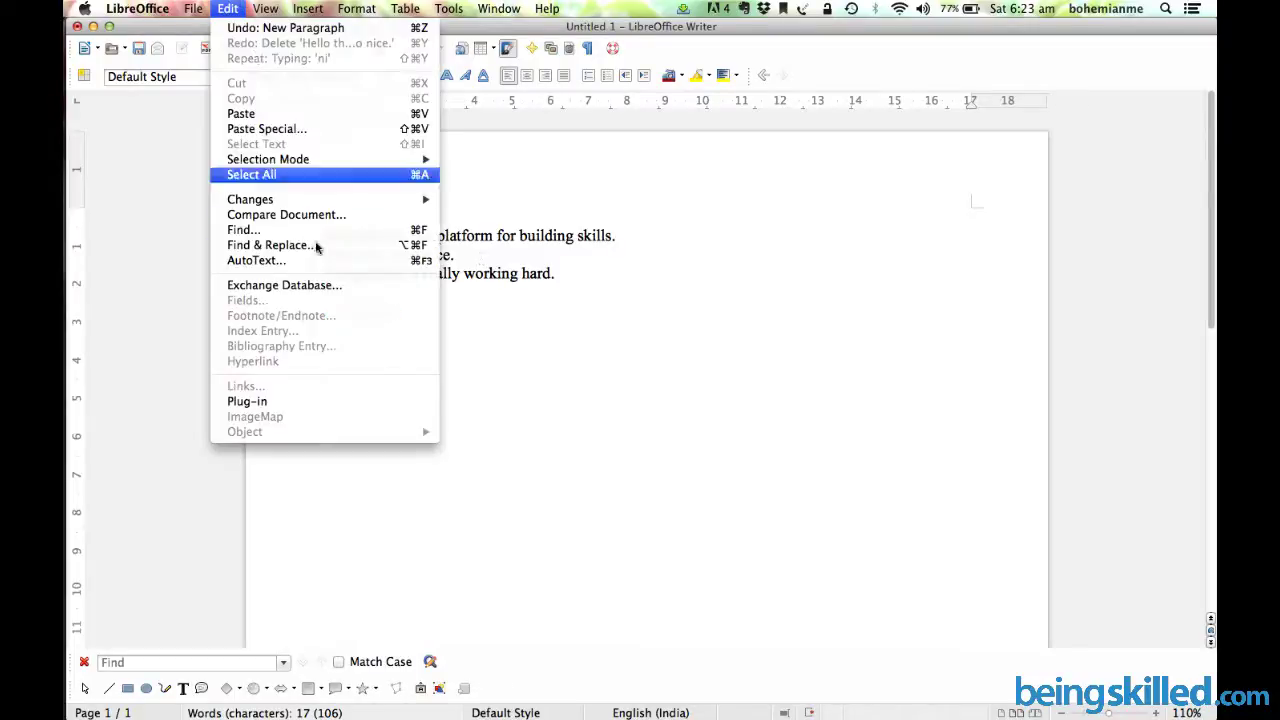
mouse_move(340, 199)
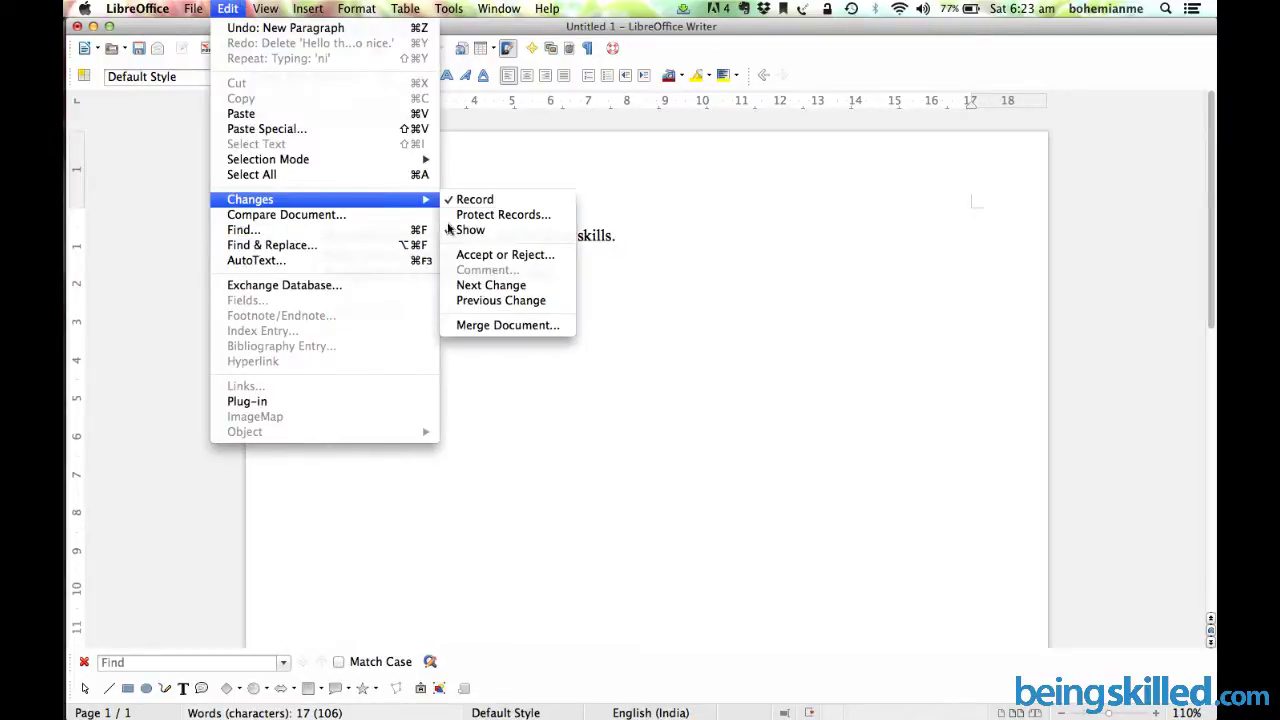
left_click(493, 286)
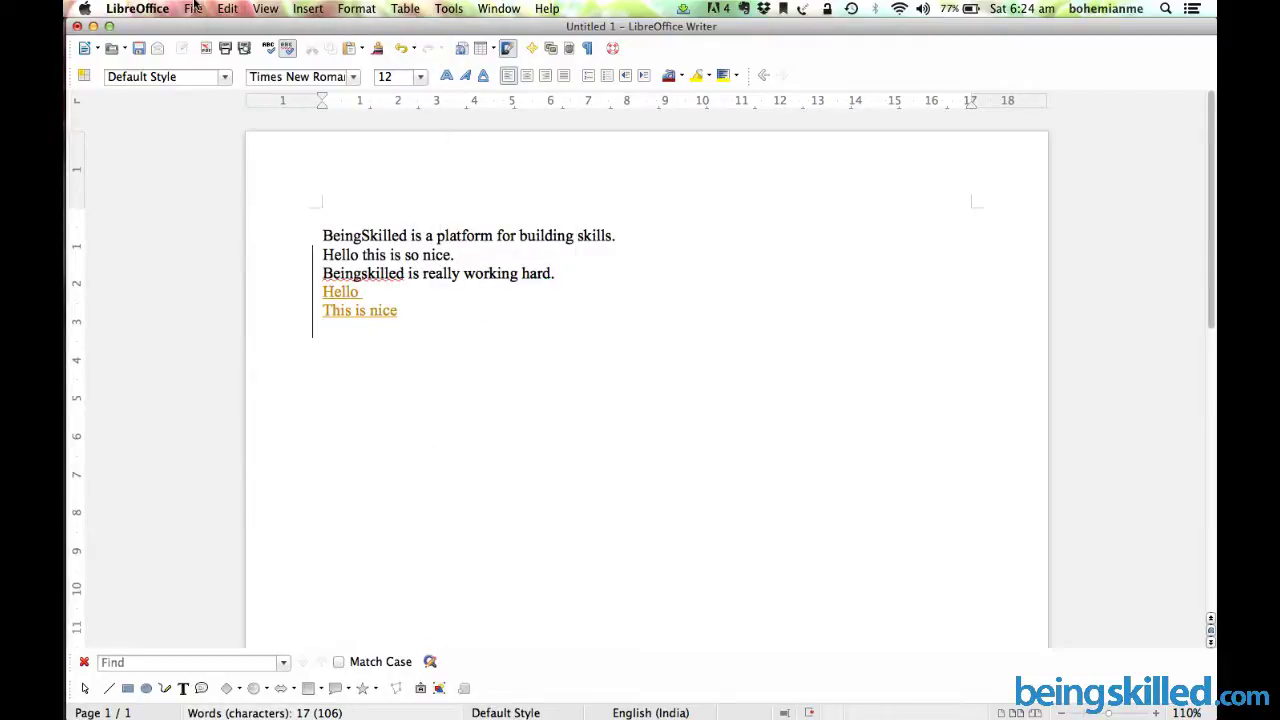
left_click(228, 8)
mouse_move(330, 199)
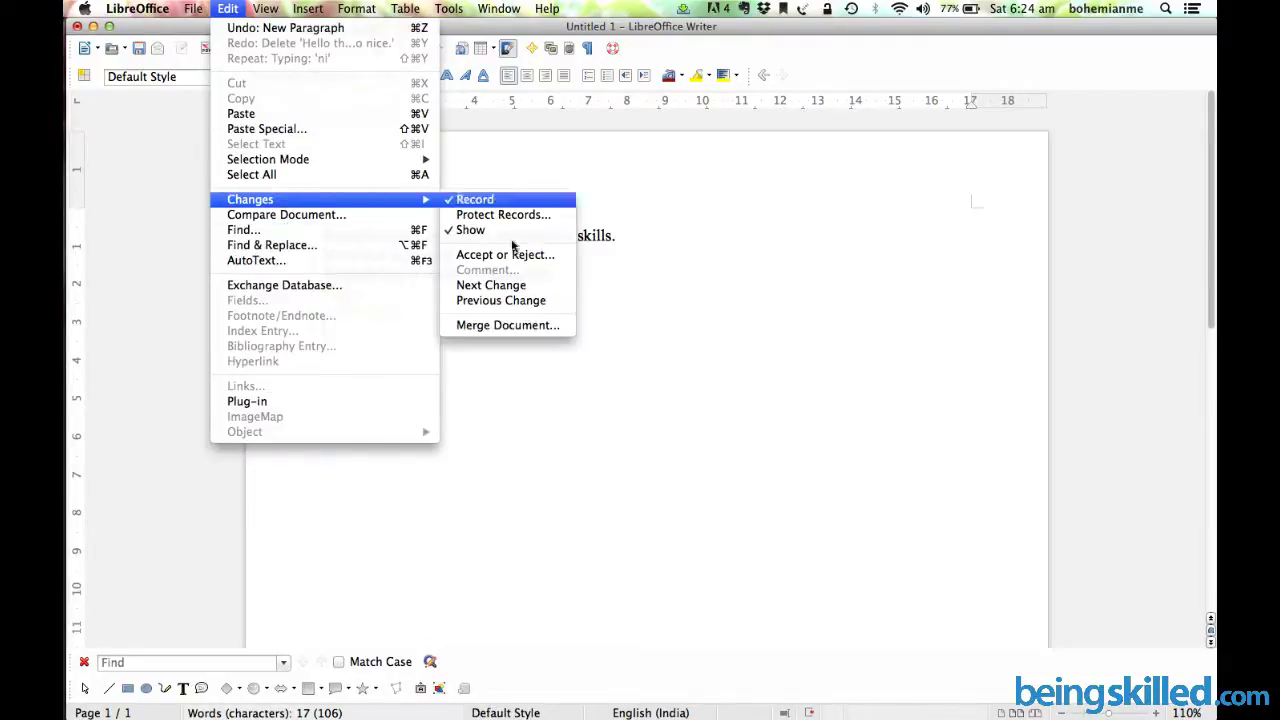
left_click(504, 300)
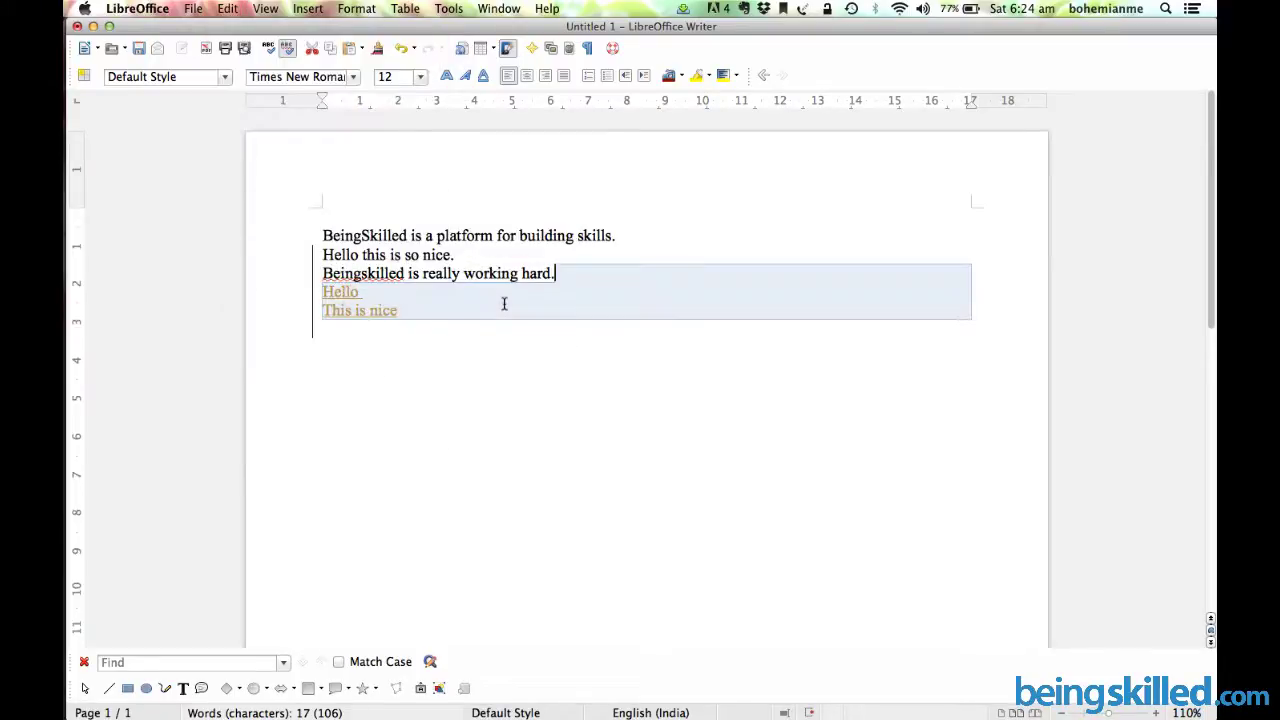
left_click(238, 8)
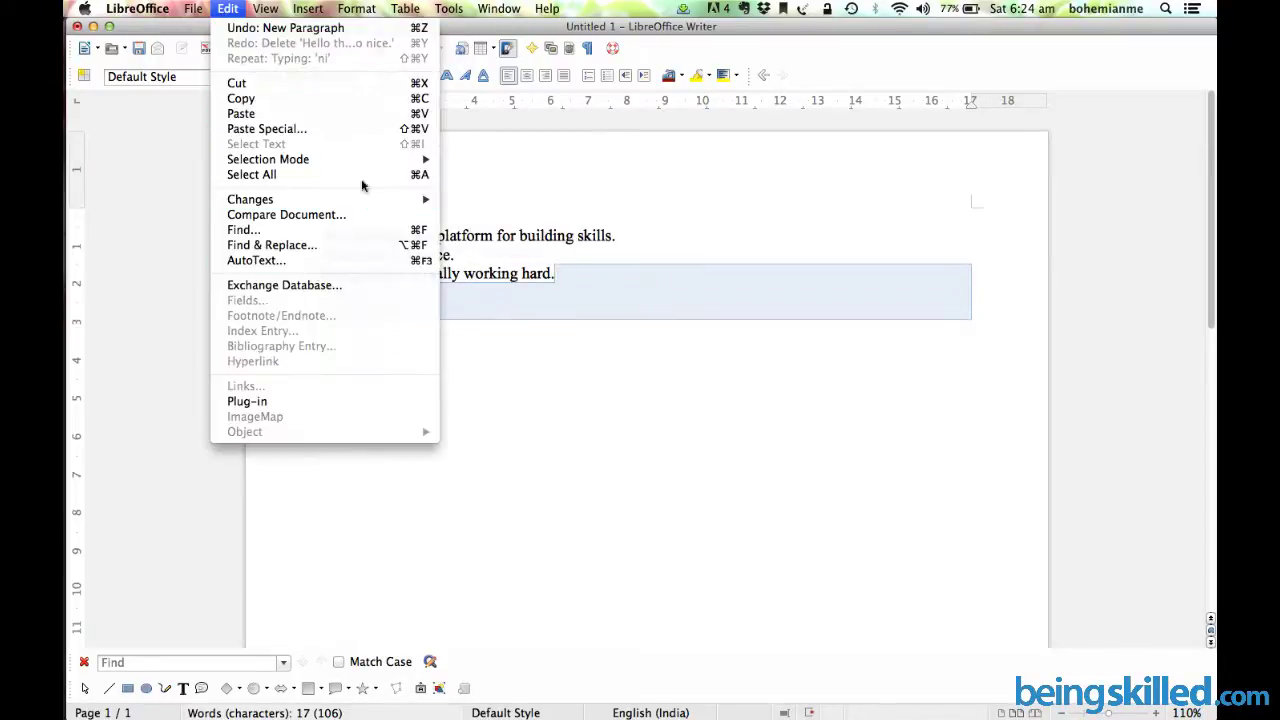
mouse_move(400, 199)
left_click(508, 297)
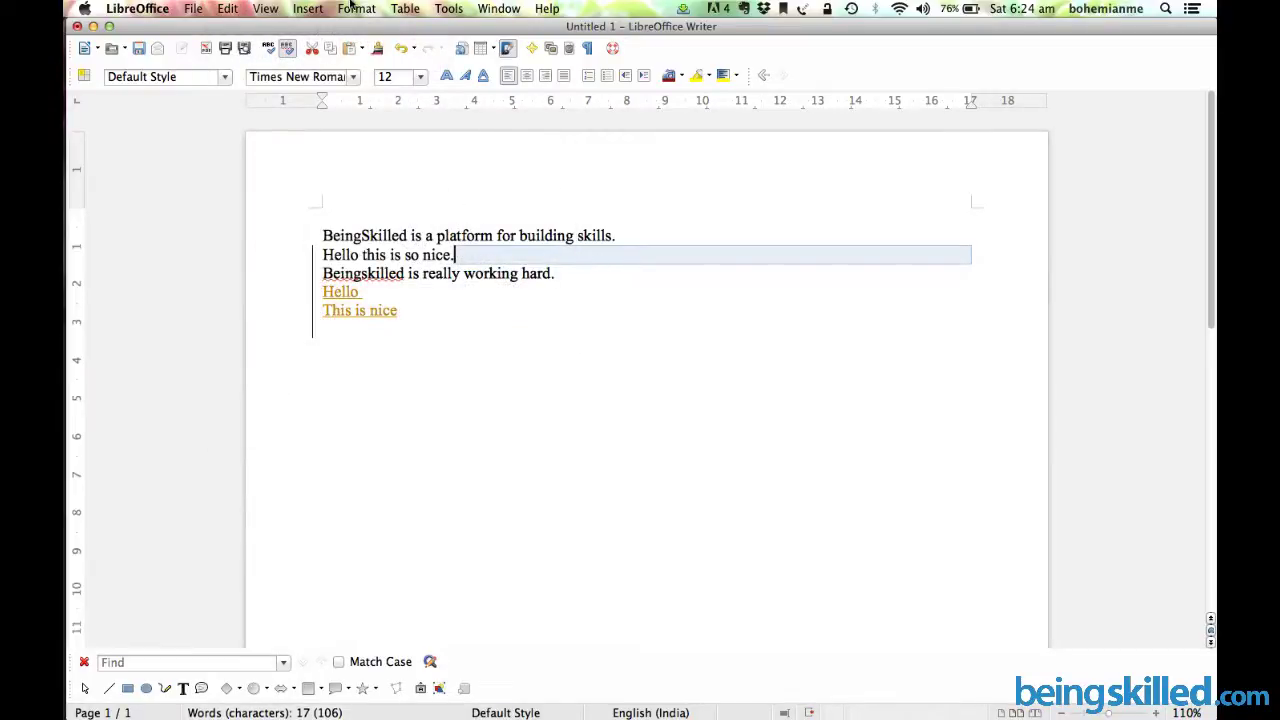
left_click(238, 8)
mouse_move(400, 199)
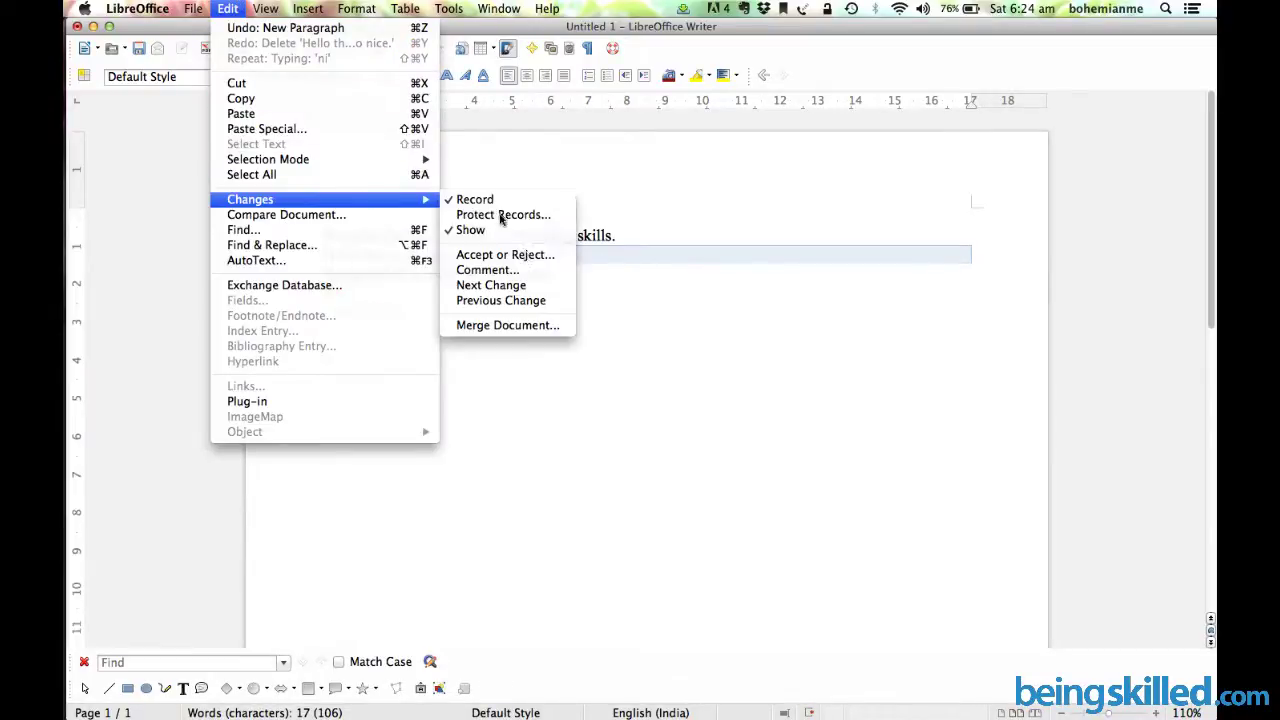
left_click(510, 300)
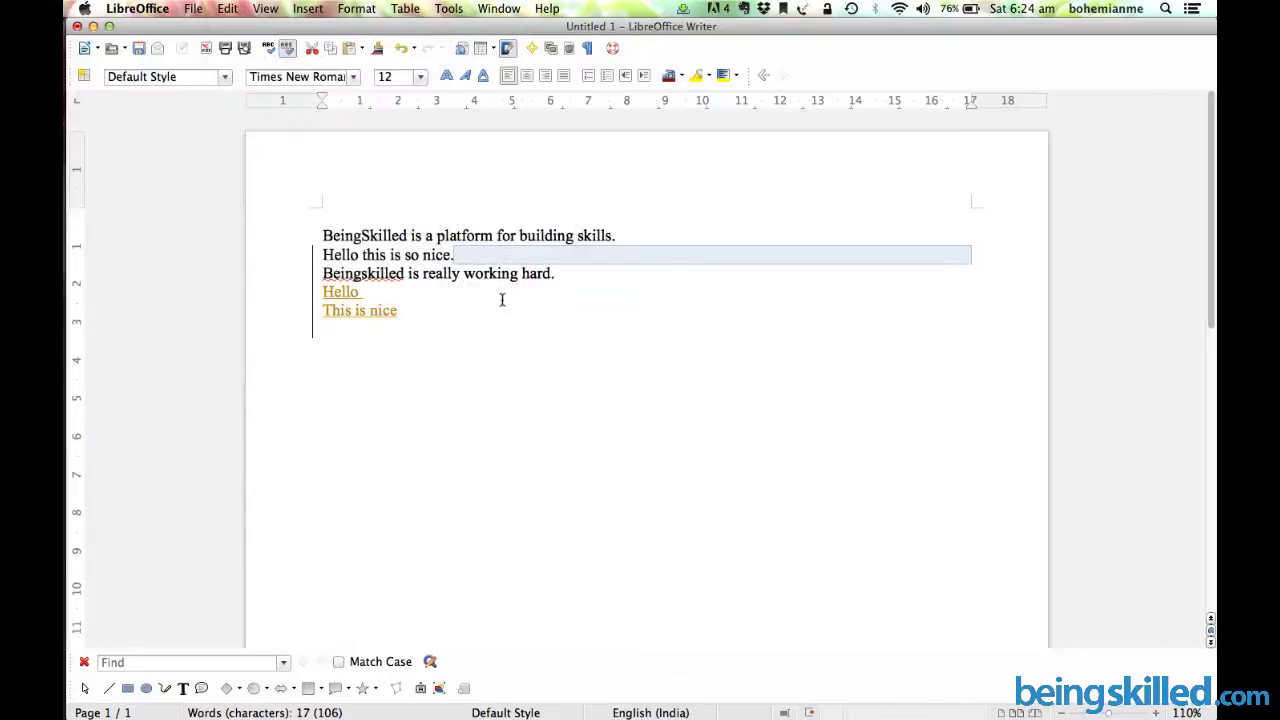
- View the comment dialog for the recorded change after "Hello this is so nice." and leave it without adding a comment
left_click(229, 8)
mouse_move(310, 200)
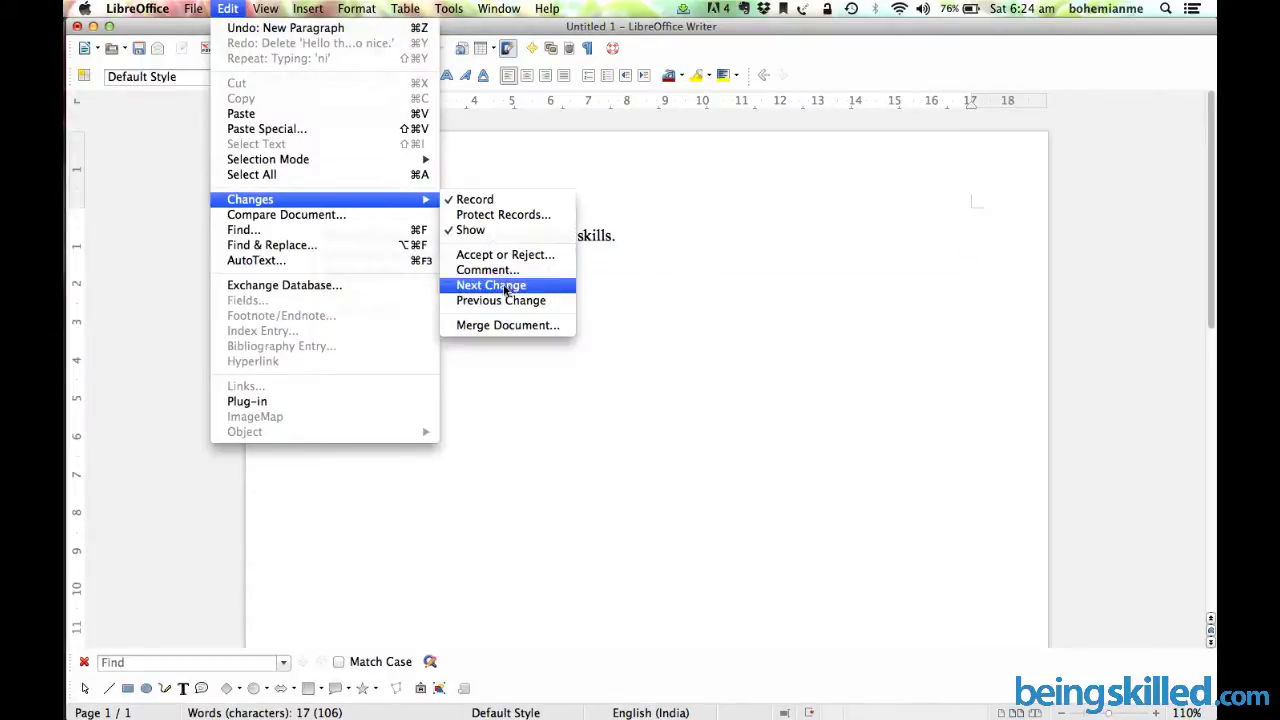
left_click(482, 270)
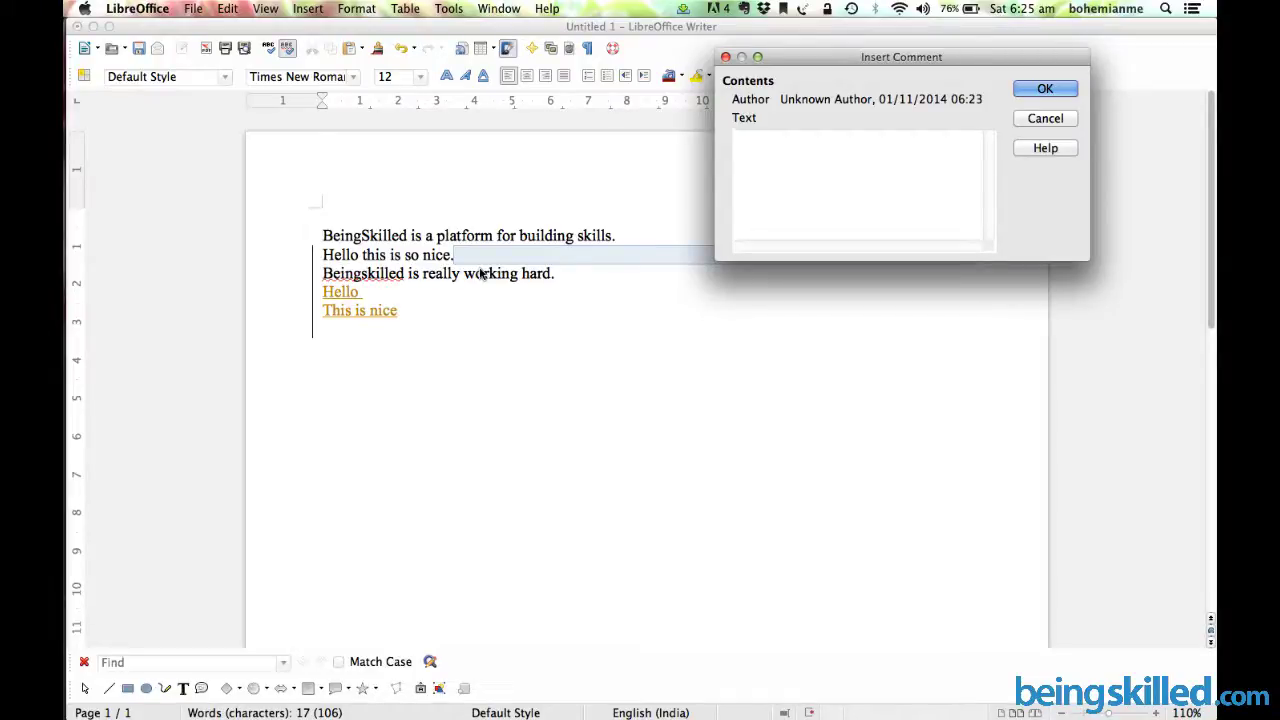
left_click(1044, 122)
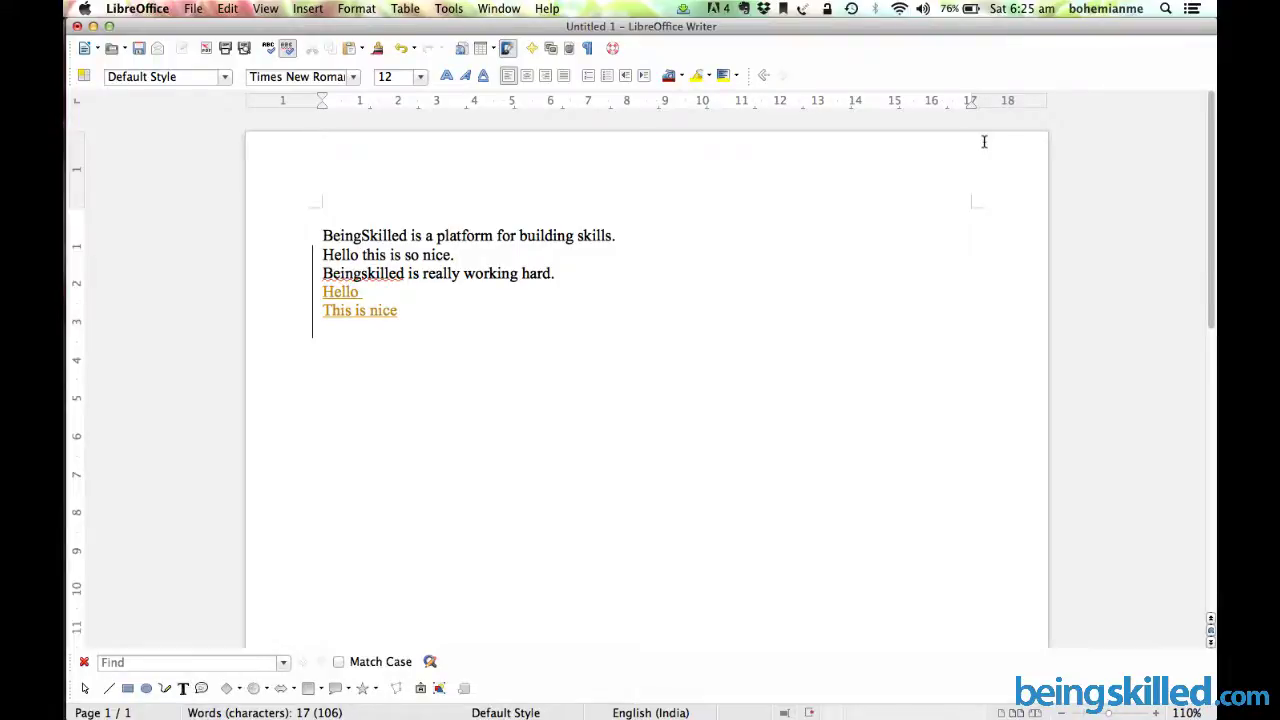